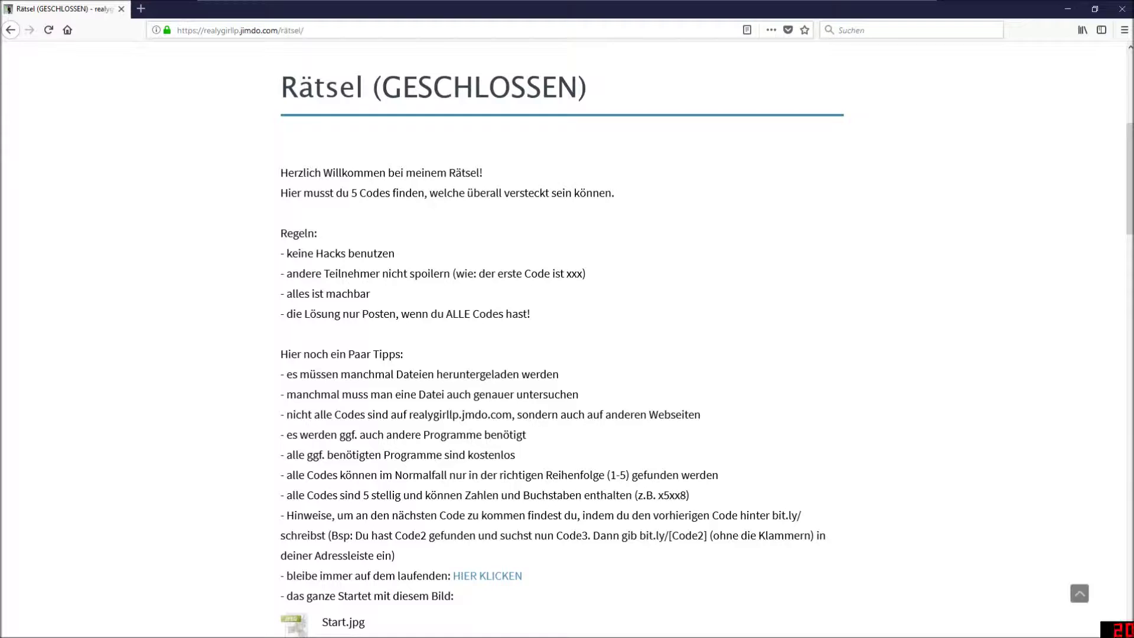
# Highlight the example code x5xx8 and the word Code2 in the bit.ly example.
pyautogui.doubleClick(665, 495)
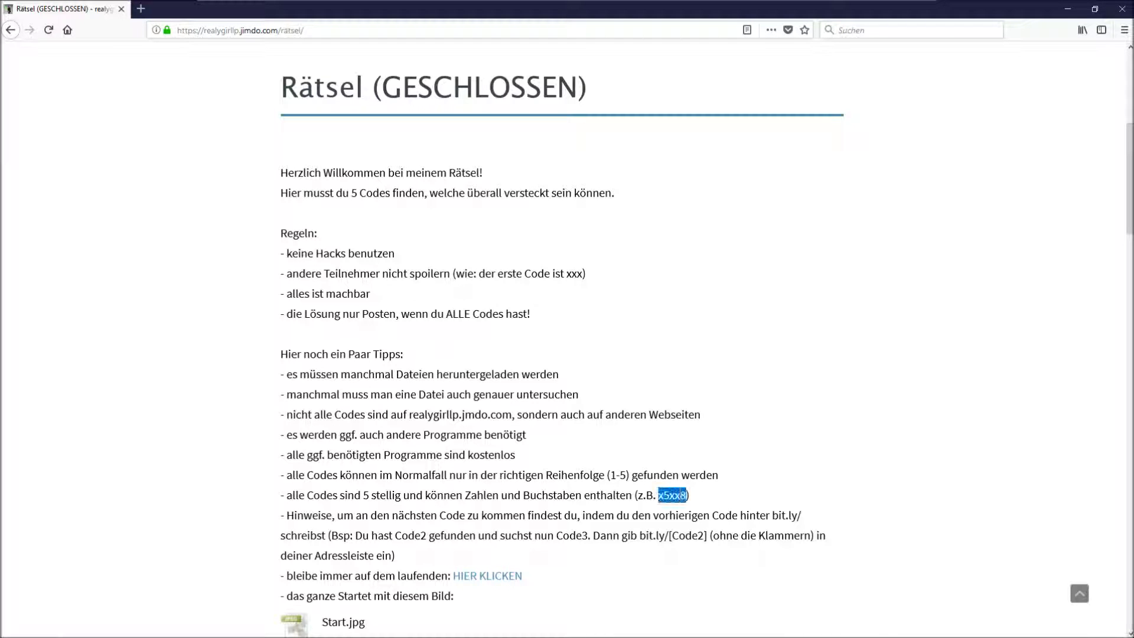
pyautogui.click(538, 565)
pyautogui.scroll(-2, 529, 565)
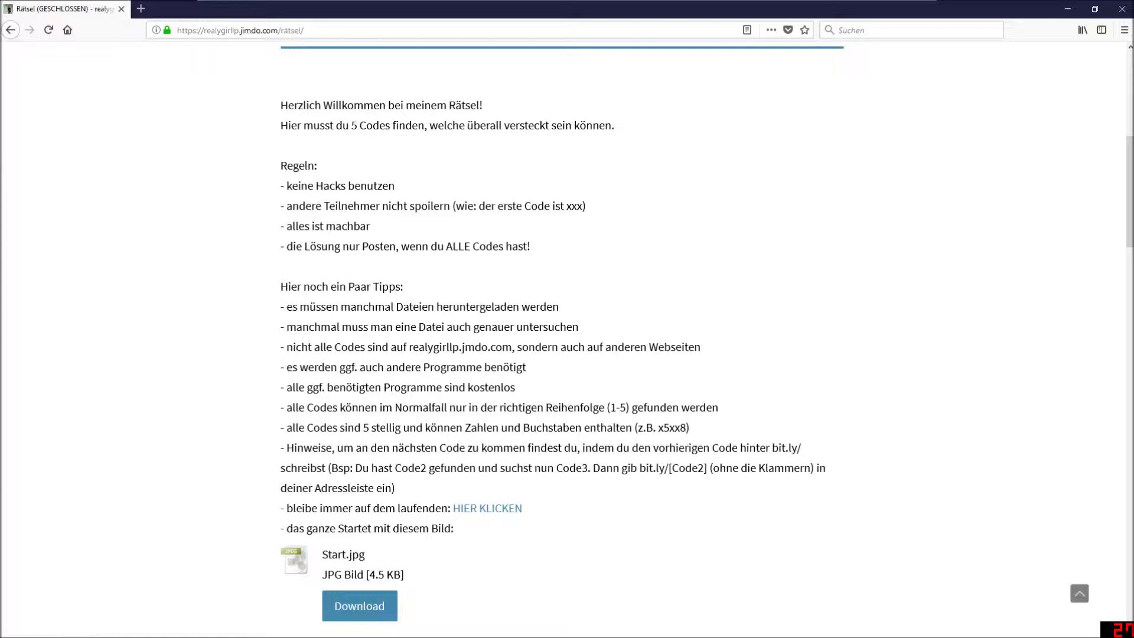
pyautogui.doubleClick(685, 467)
pyautogui.click(686, 467)
pyautogui.moveTo(710, 468); pyautogui.dragTo(668, 467)
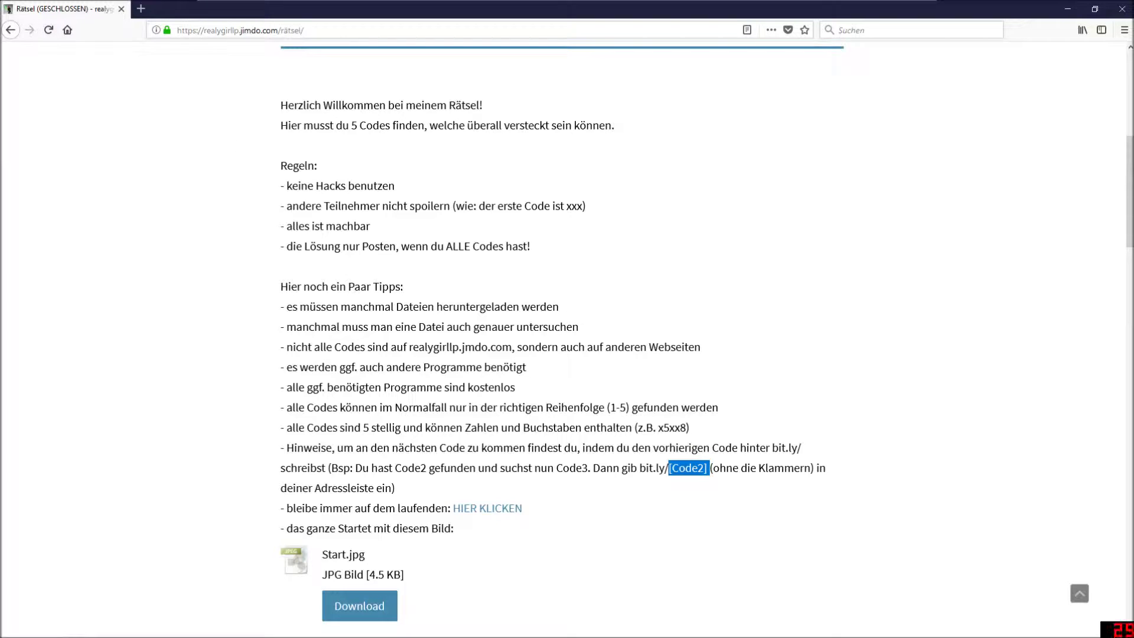
pyautogui.click(668, 467)
pyautogui.moveTo(704, 467); pyautogui.dragTo(672, 468)
pyautogui.click(672, 468)
# Highlight the bit.ly hint paragraph, then open the HIER KLICKEN forum link in a new tab.
pyautogui.moveTo(408, 497); pyautogui.dragTo(280, 447)
pyautogui.click(390, 483)
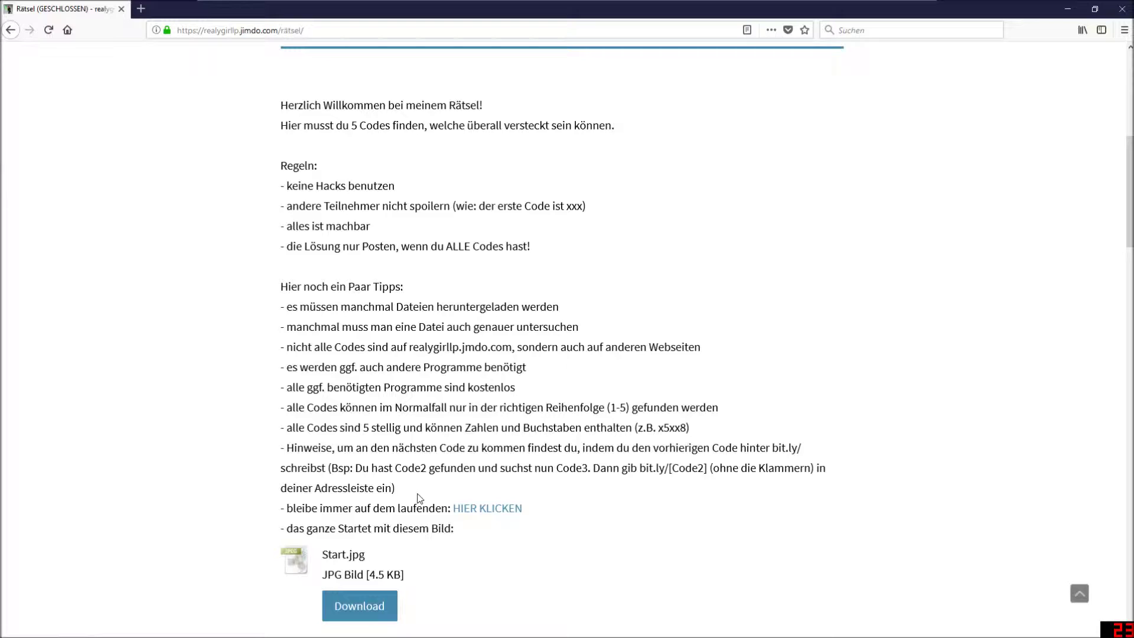
pyautogui.moveTo(640, 468); pyautogui.dragTo(664, 468)
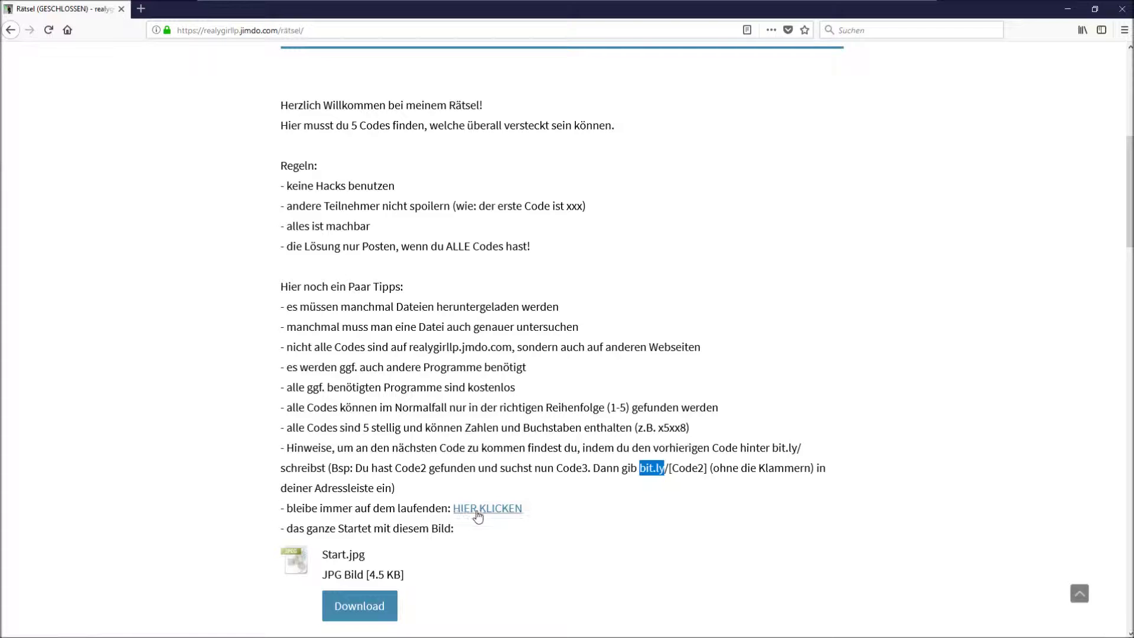
pyautogui.click(477, 513)
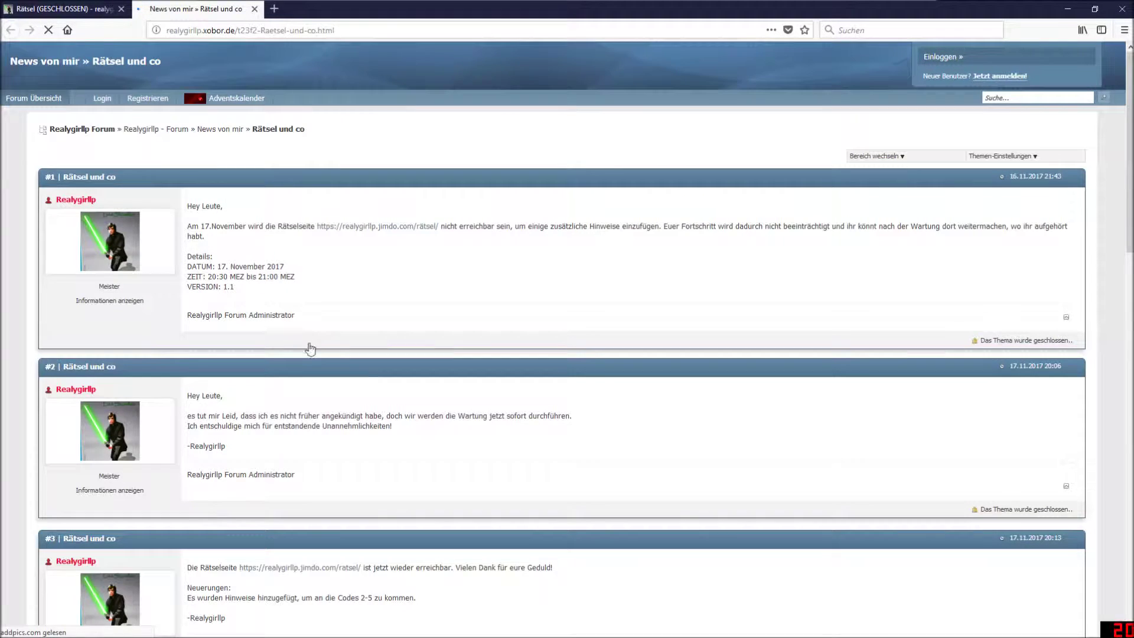
# Scroll through the Rätsel und co posts, then close the thread tab to return to the puzzle page.
pyautogui.scroll(-15, 328, 393)
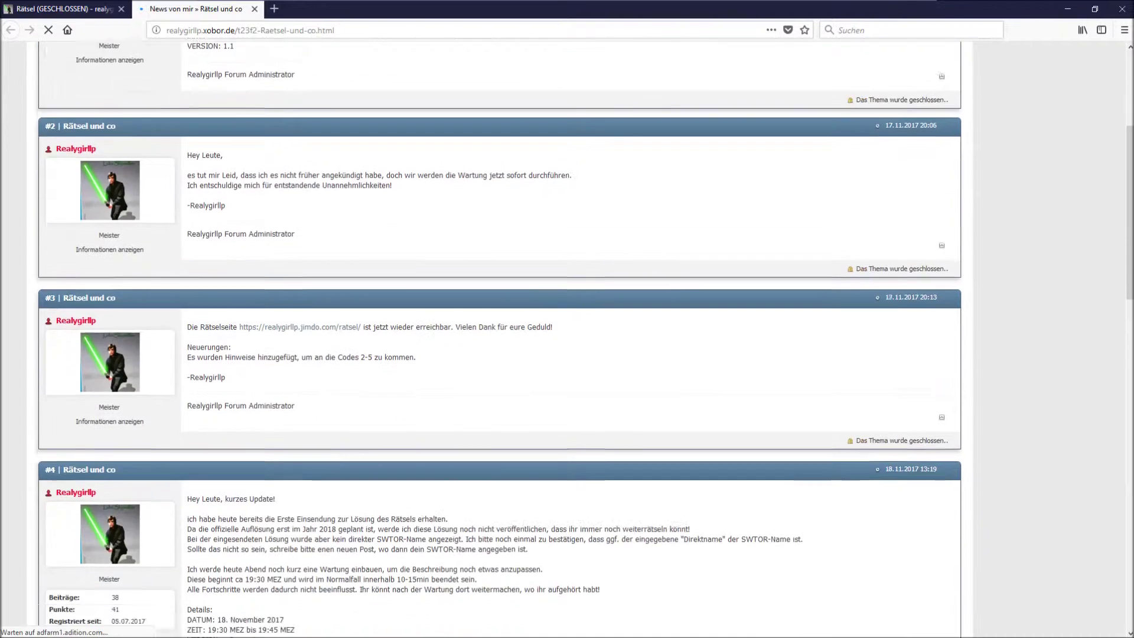
pyautogui.scroll(-6, 327, 394)
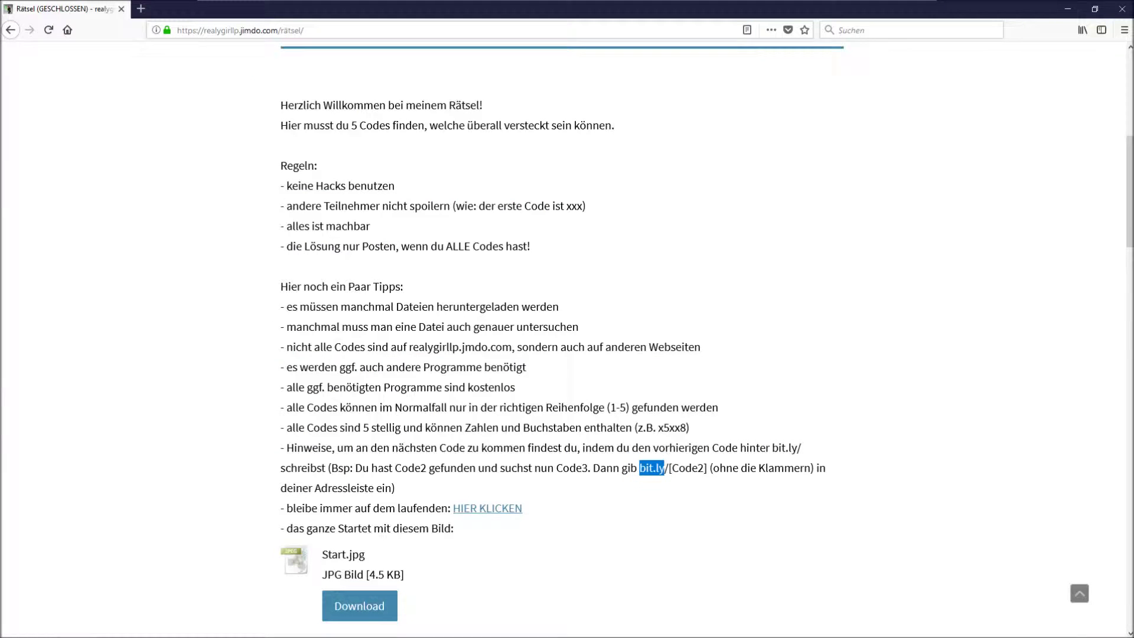
pyautogui.click(254, 8)
# Download the 4.5 KB Start.jpg puzzle image, choosing Datei speichern to save it.
pyautogui.scroll(-2, 390, 457)
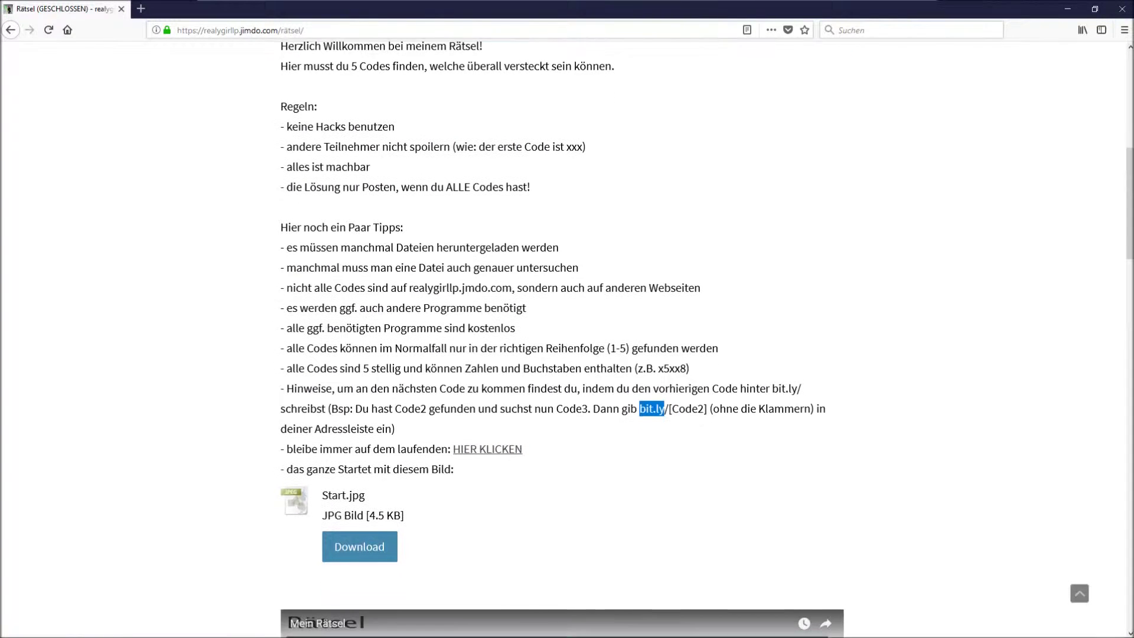
pyautogui.scroll(-2, 402, 459)
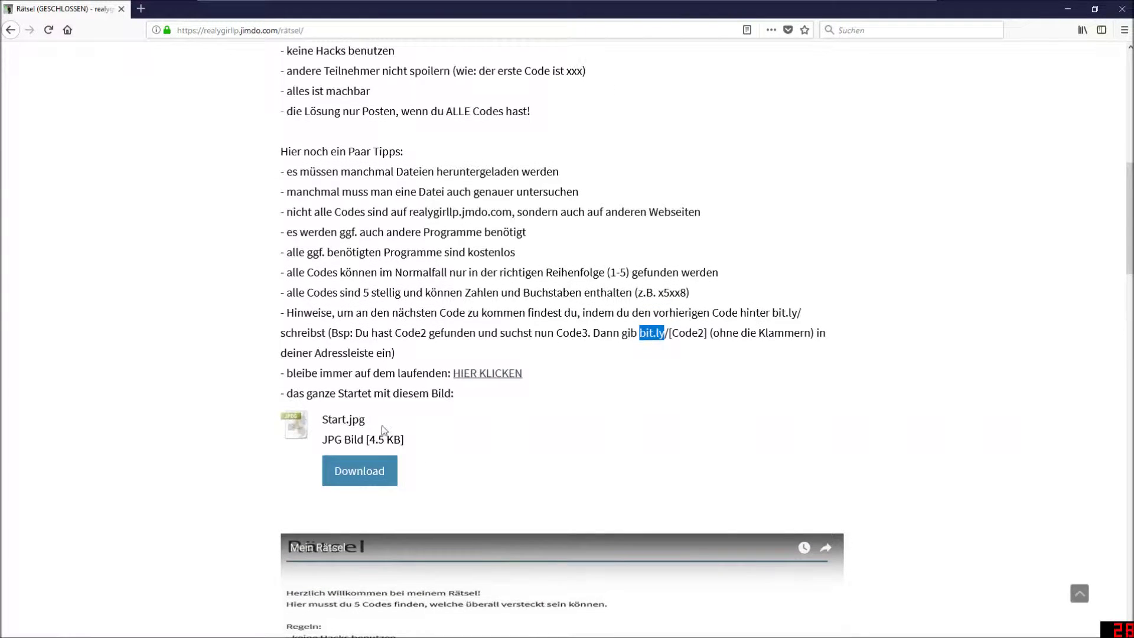
pyautogui.scroll(-8, 415, 471)
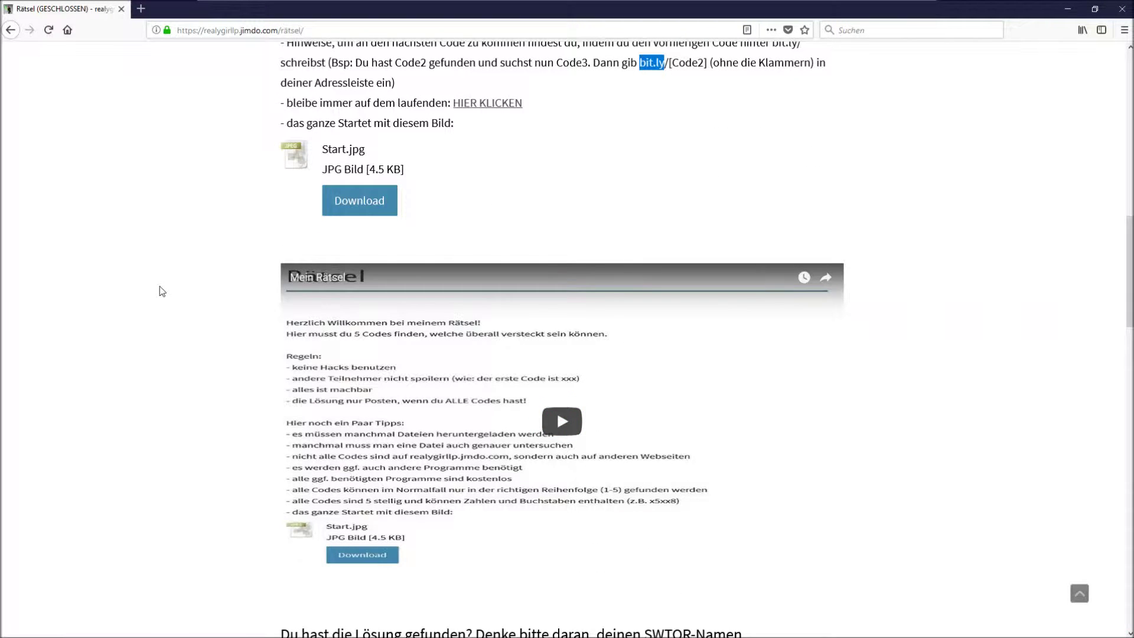
pyautogui.scroll(-5, 166, 322)
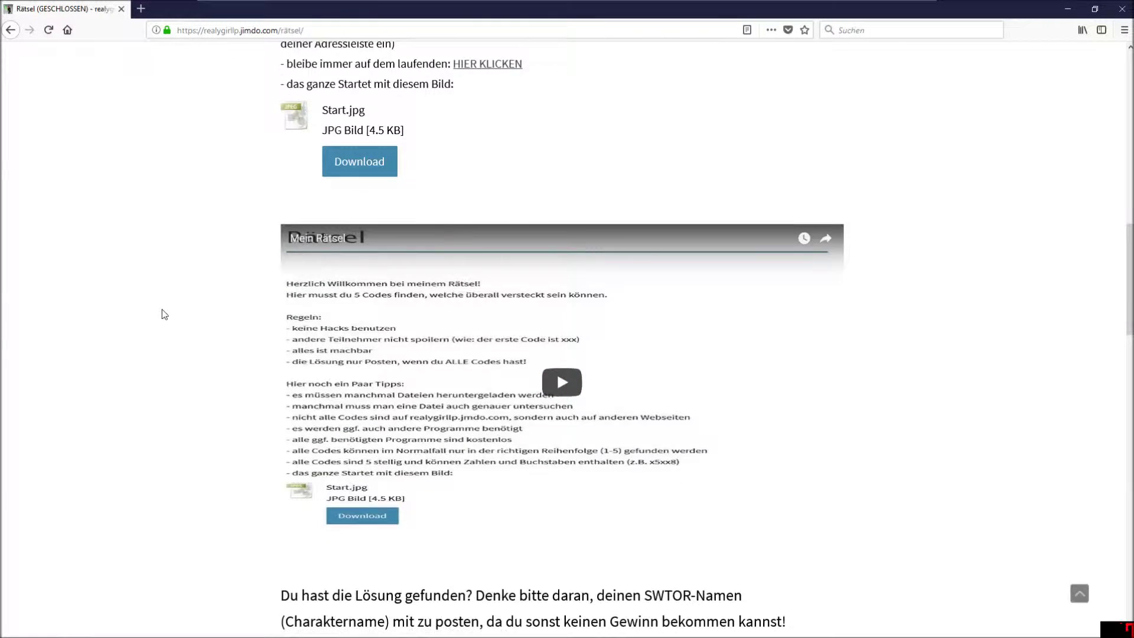
pyautogui.scroll(-3, 147, 271)
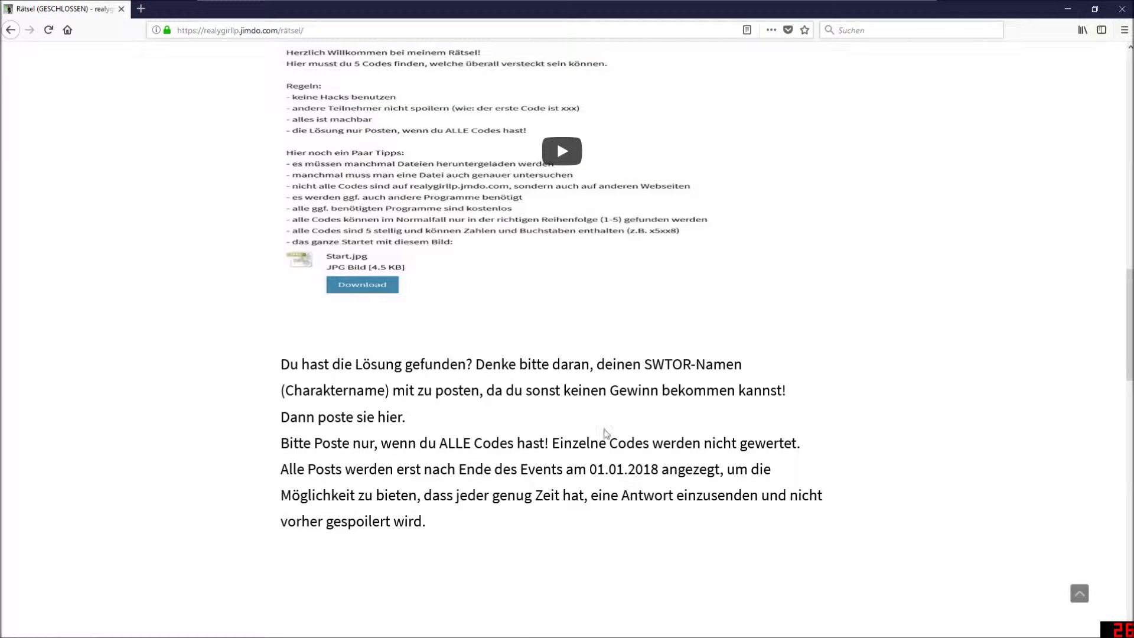
pyautogui.scroll(-2, 609, 432)
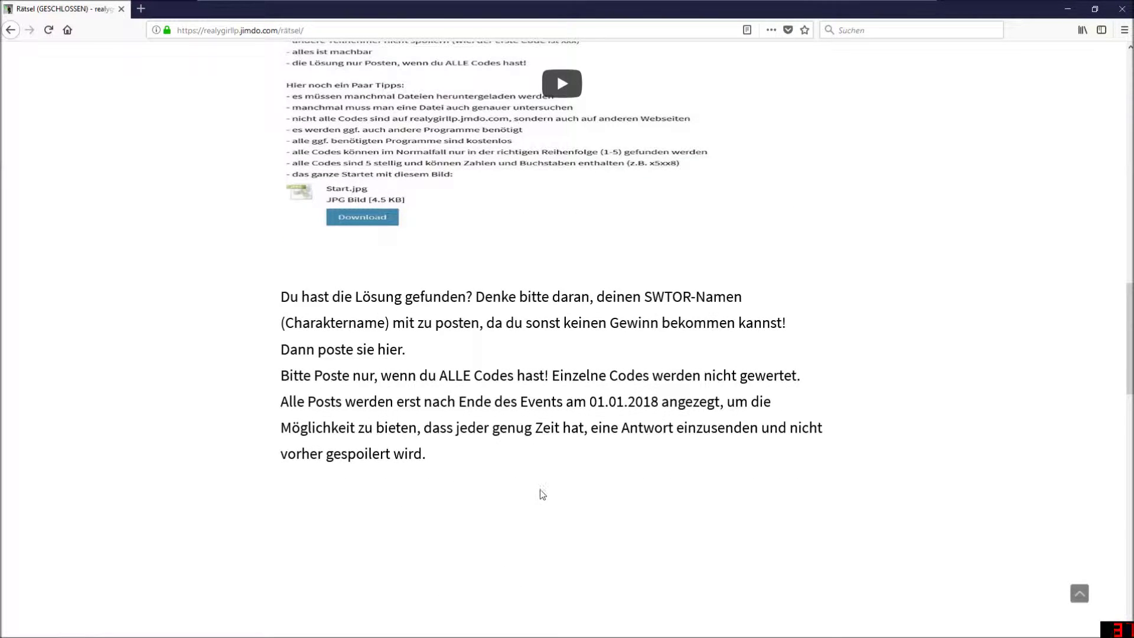
pyautogui.scroll(4, 542, 492)
pyautogui.scroll(10, 542, 492)
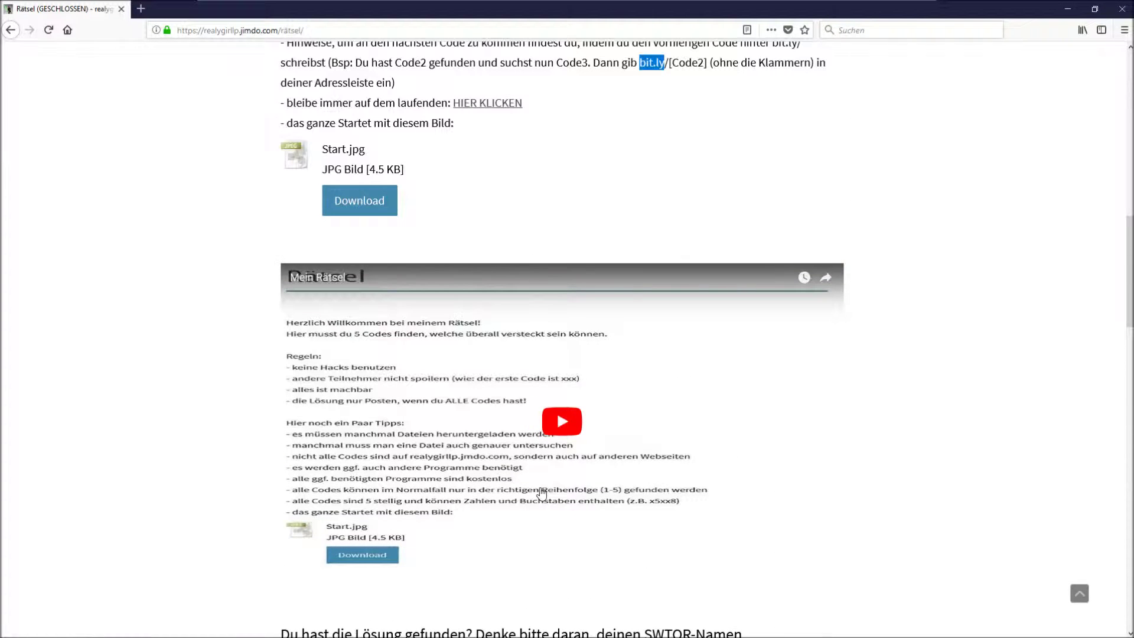
pyautogui.click(507, 321)
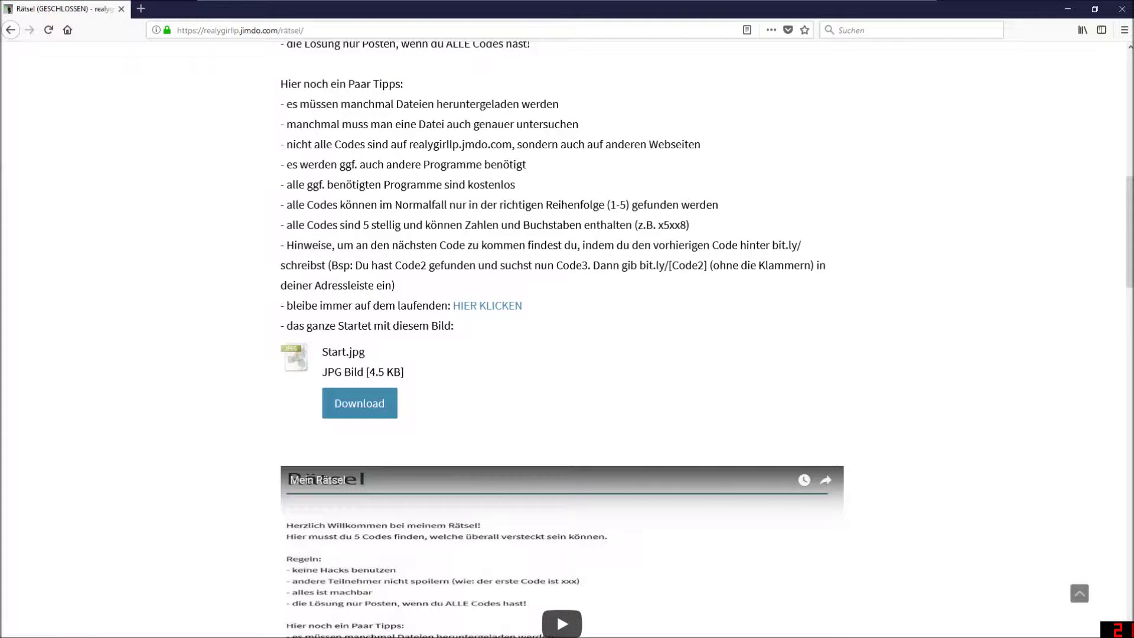
pyautogui.click(369, 404)
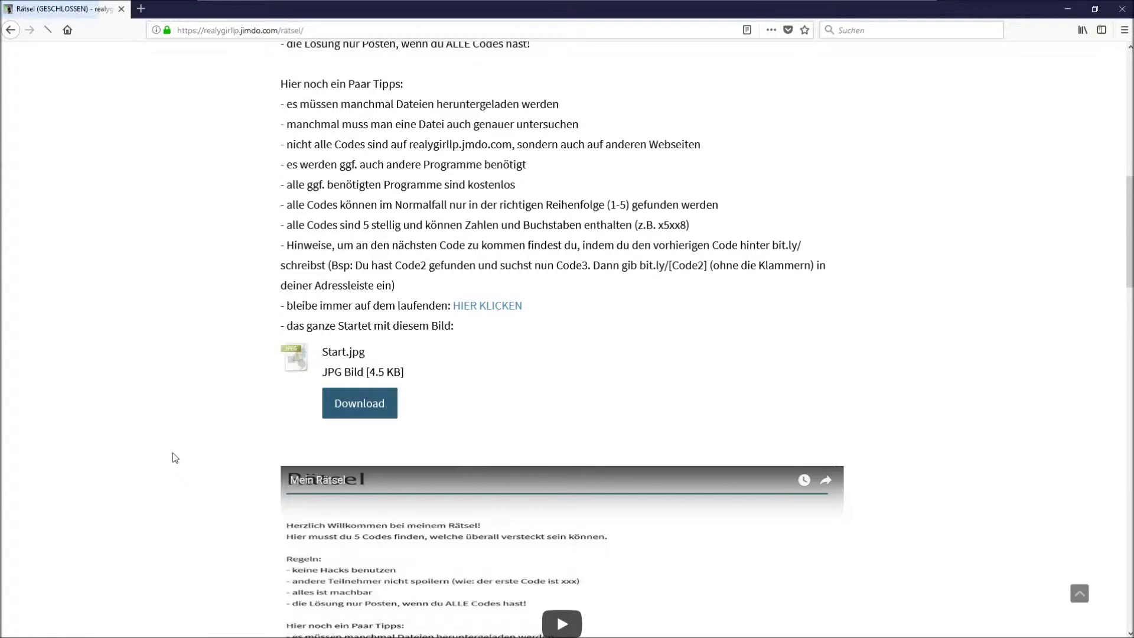
pyautogui.click(609, 390)
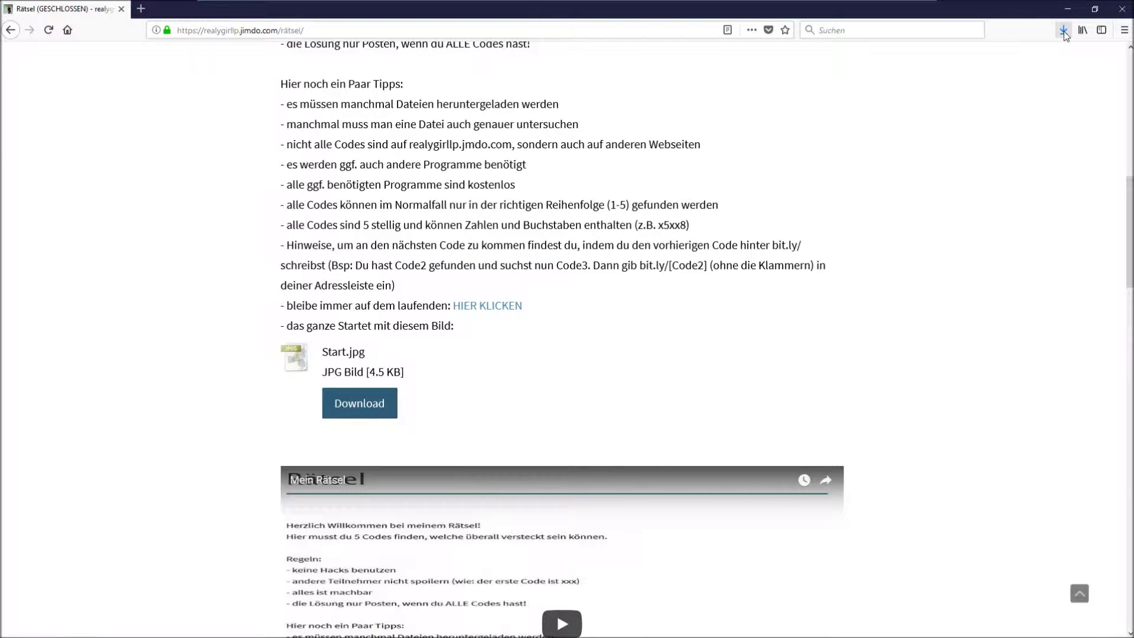
# Copy the downloaded Start.jpg from Firefox's downloads list onto the desktop.
pyautogui.doubleClick(1040, 5)
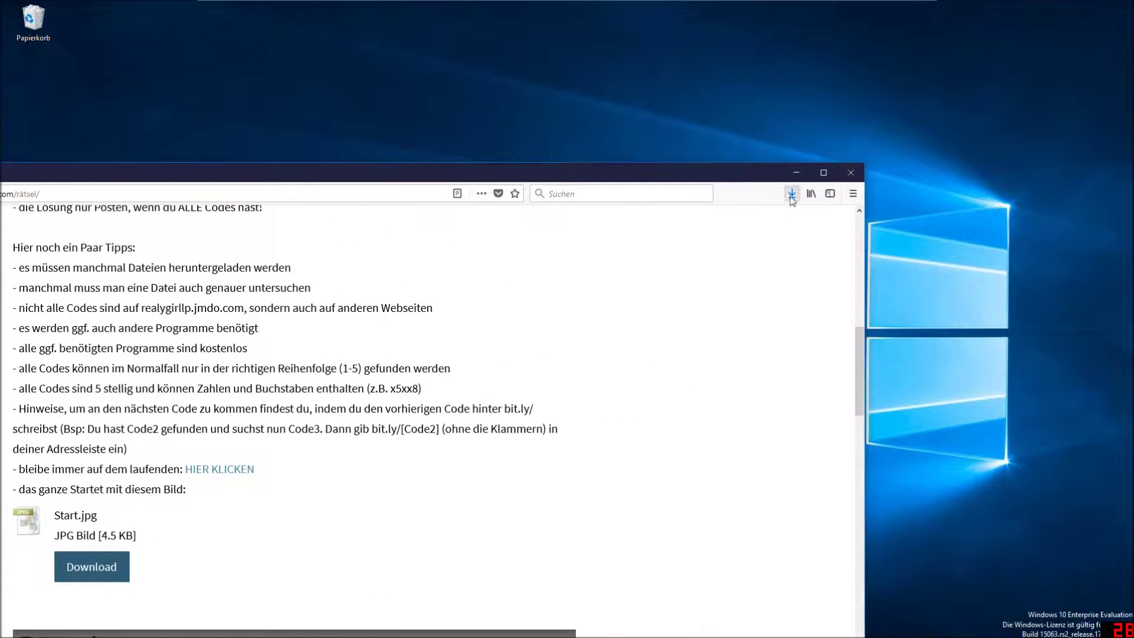
pyautogui.click(792, 194)
pyautogui.moveTo(584, 220); pyautogui.dragTo(1030, 198)
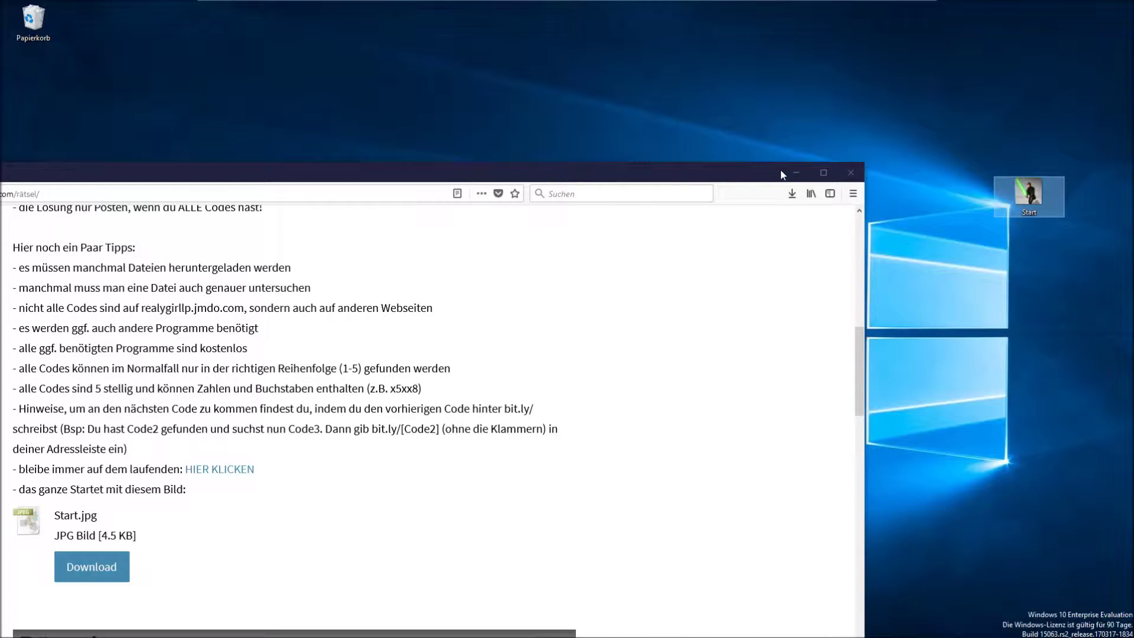
pyautogui.click(791, 172)
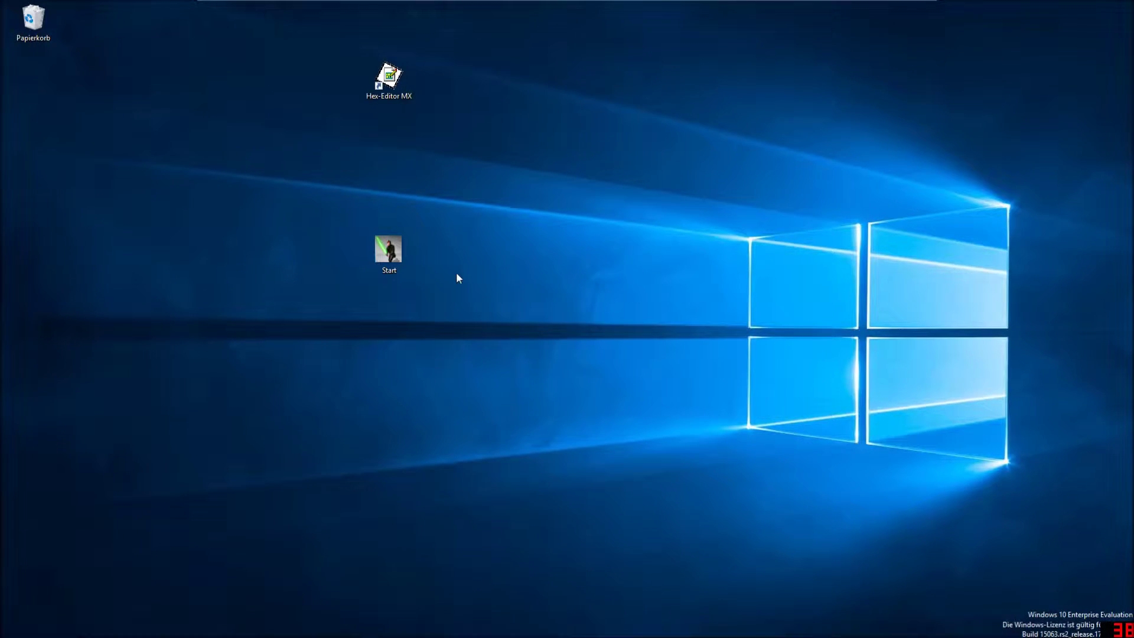
# View Start.jpg zoomed in Windows Photos, close it, and reposition the Hex-Editor MX shortcut.
pyautogui.doubleClick(398, 253)
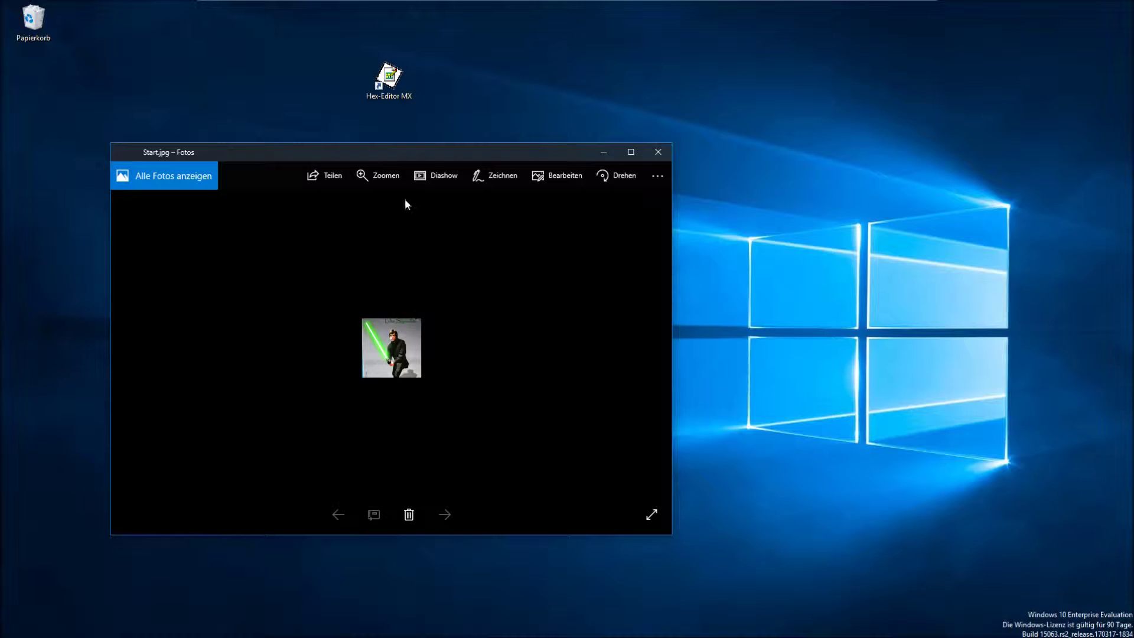
pyautogui.click(386, 188)
pyautogui.moveTo(360, 205); pyautogui.dragTo(462, 206)
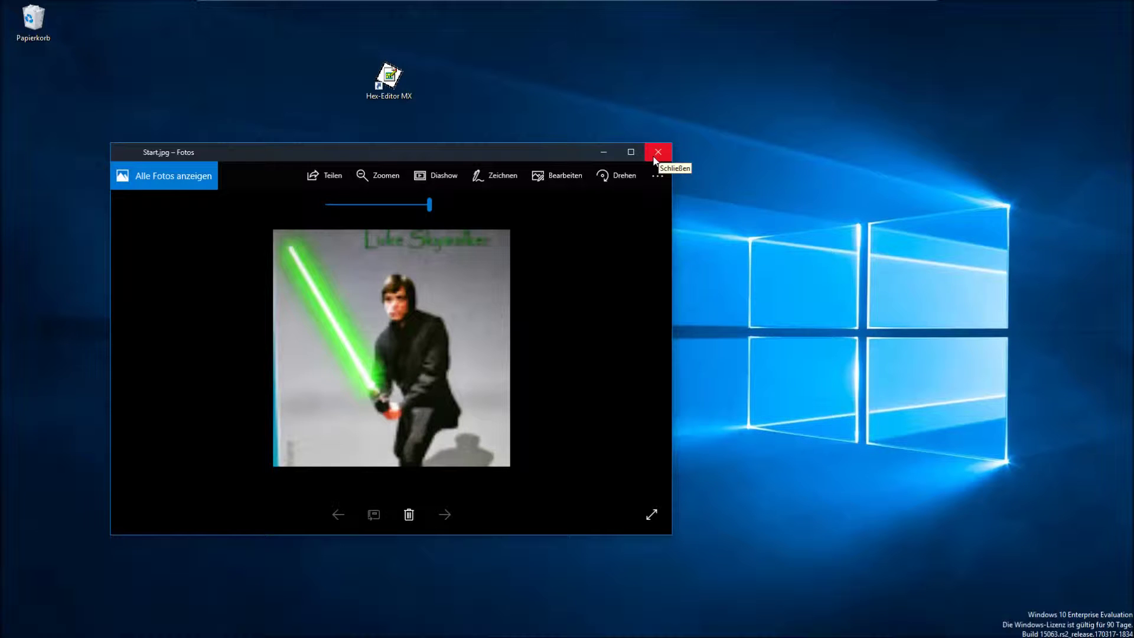
pyautogui.moveTo(428, 207)
pyautogui.mouseDown()
pyautogui.moveTo(384, 207)
pyautogui.moveTo(436, 210)
pyautogui.mouseUp()
pyautogui.click(659, 152)
pyautogui.moveTo(388, 80); pyautogui.dragTo(461, 197)
# Load Start.jpg into a maximized Hex-Editor MX and scroll to the end of its data.
pyautogui.doubleClick(466, 217)
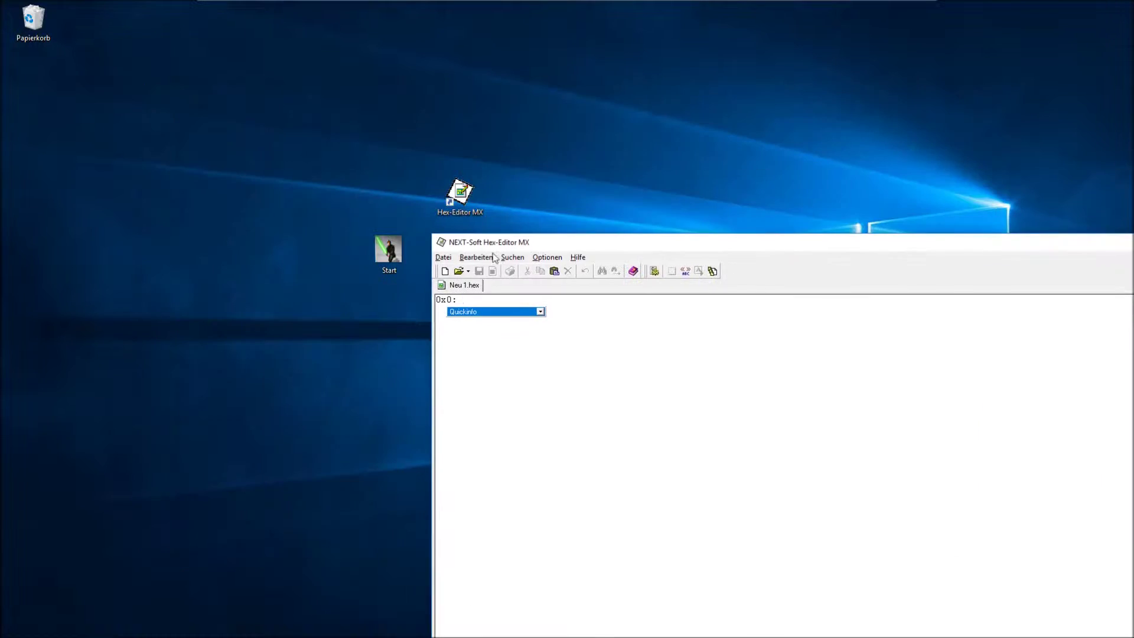
pyautogui.moveTo(389, 251); pyautogui.dragTo(567, 384)
pyautogui.click(577, 257)
pyautogui.doubleClick(454, 192)
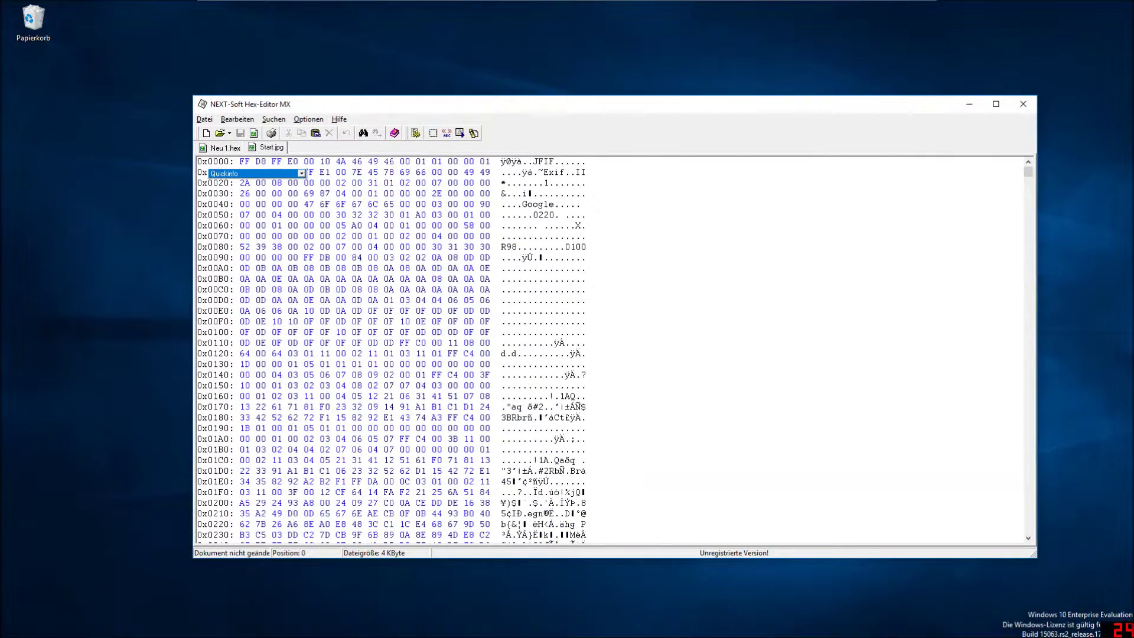
pyautogui.moveTo(1031, 172); pyautogui.dragTo(1025, 527)
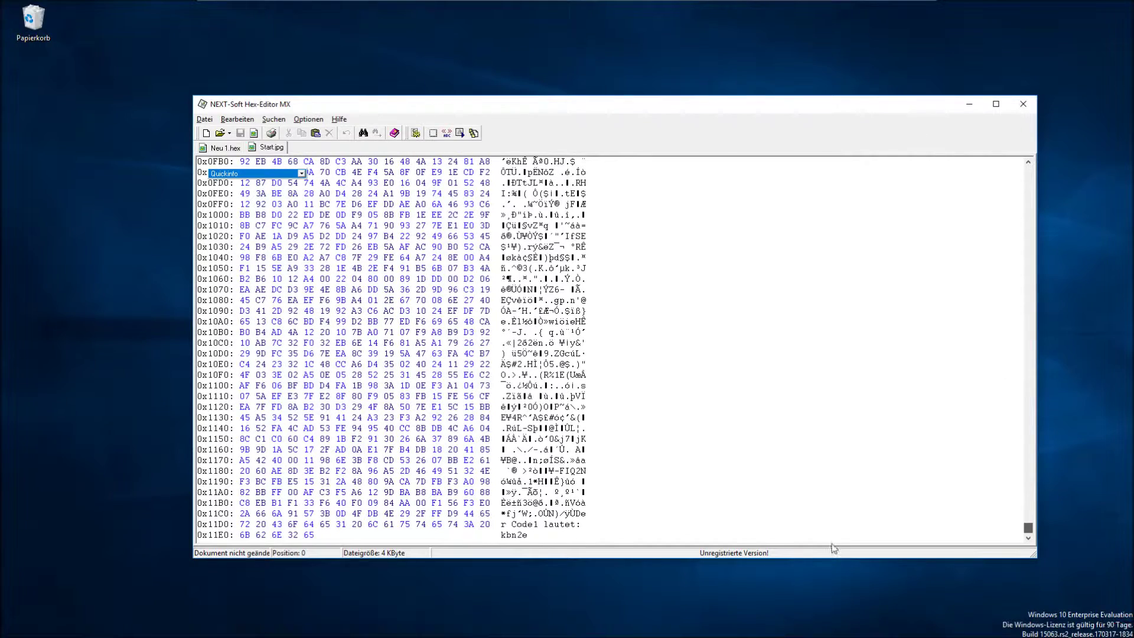
pyautogui.moveTo(512, 524); pyautogui.dragTo(525, 535)
pyautogui.click(525, 535)
pyautogui.click(525, 535)
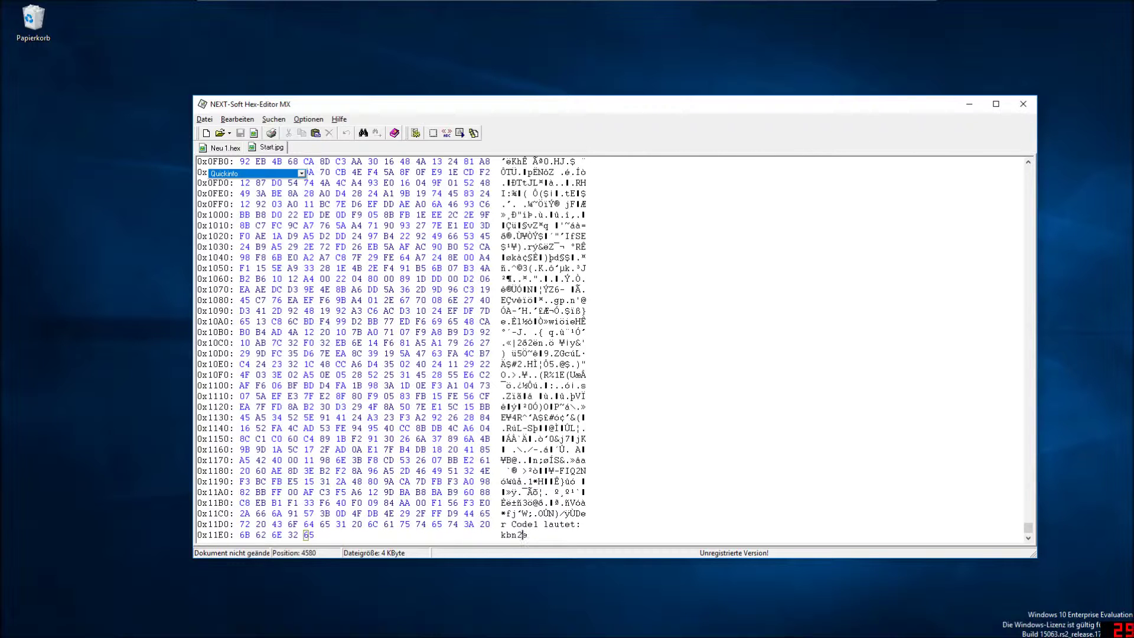
pyautogui.moveTo(512, 524); pyautogui.dragTo(527, 535)
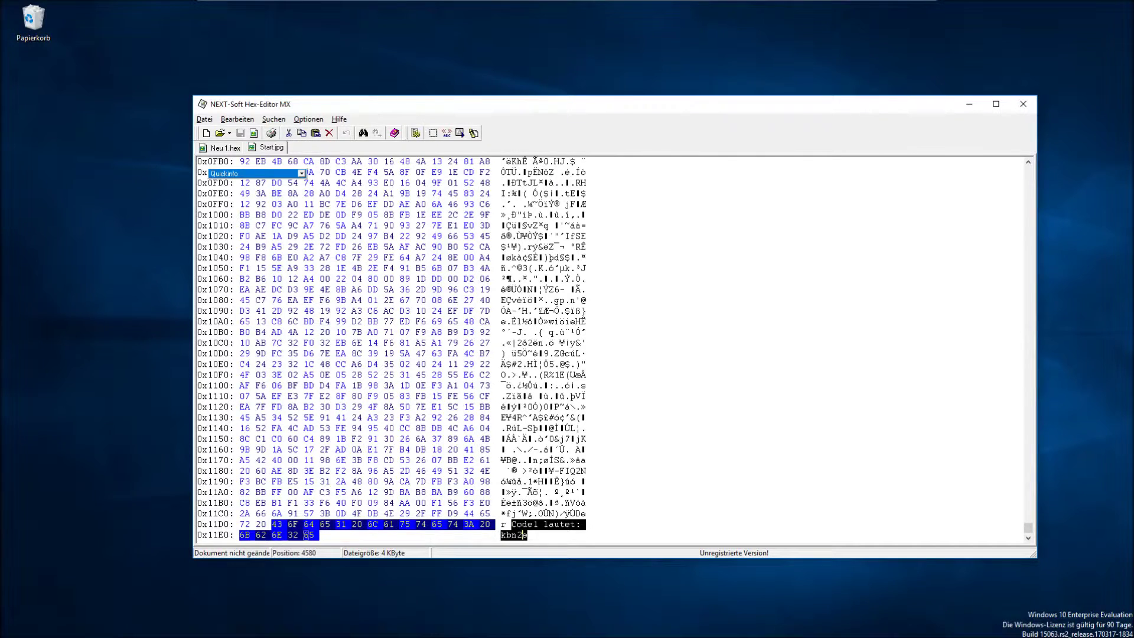
pyautogui.press('Escape')
pyautogui.moveTo(512, 524); pyautogui.dragTo(525, 534)
pyautogui.press('Escape')
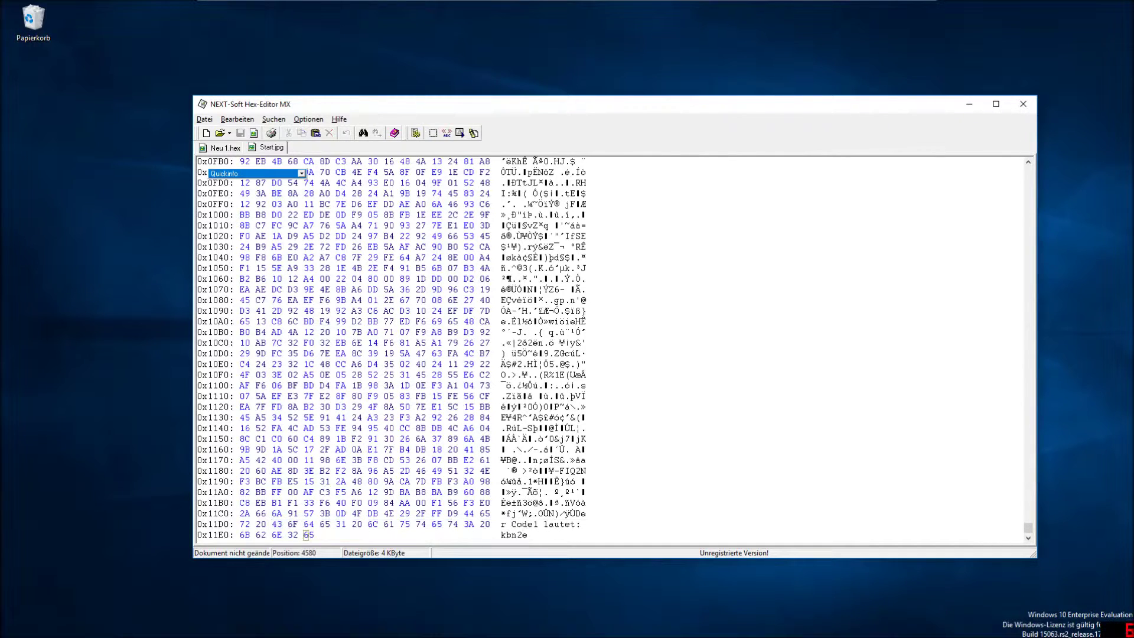
pyautogui.click(578, 514)
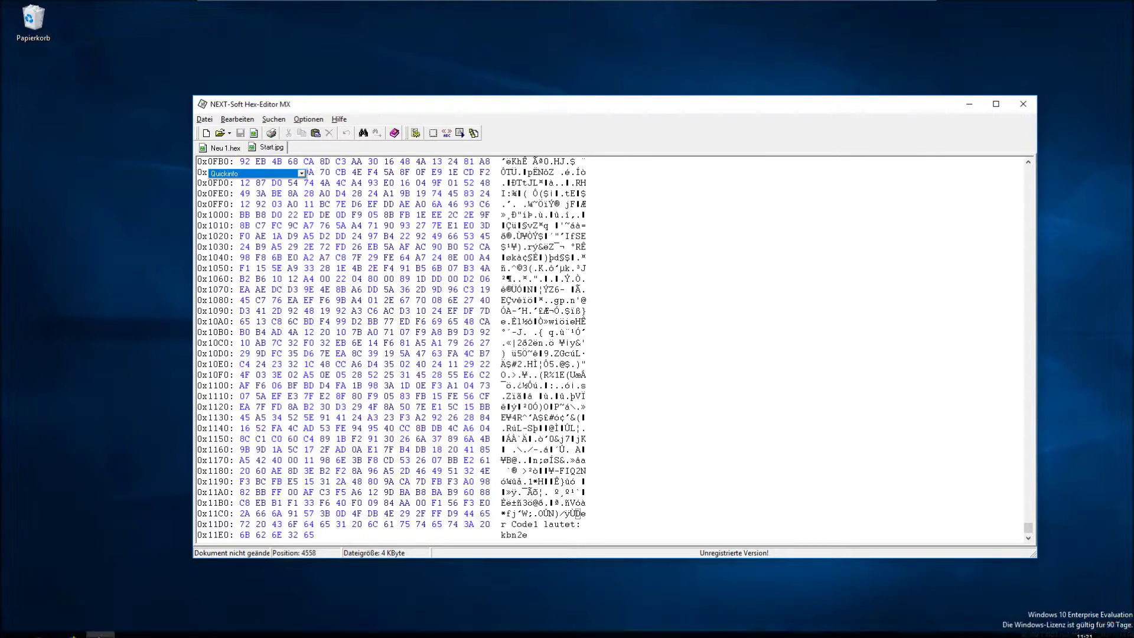
pyautogui.press('super')
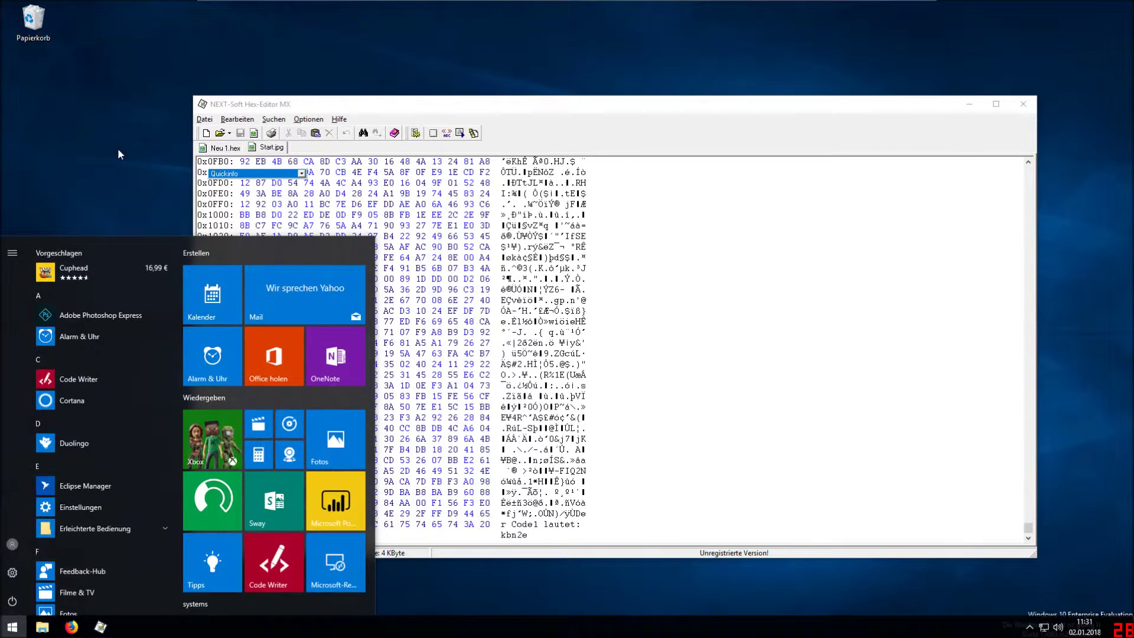
# Launch Editor via 'edit' and load Start.jpg into it as text, maximized.
pyautogui.write('edit')
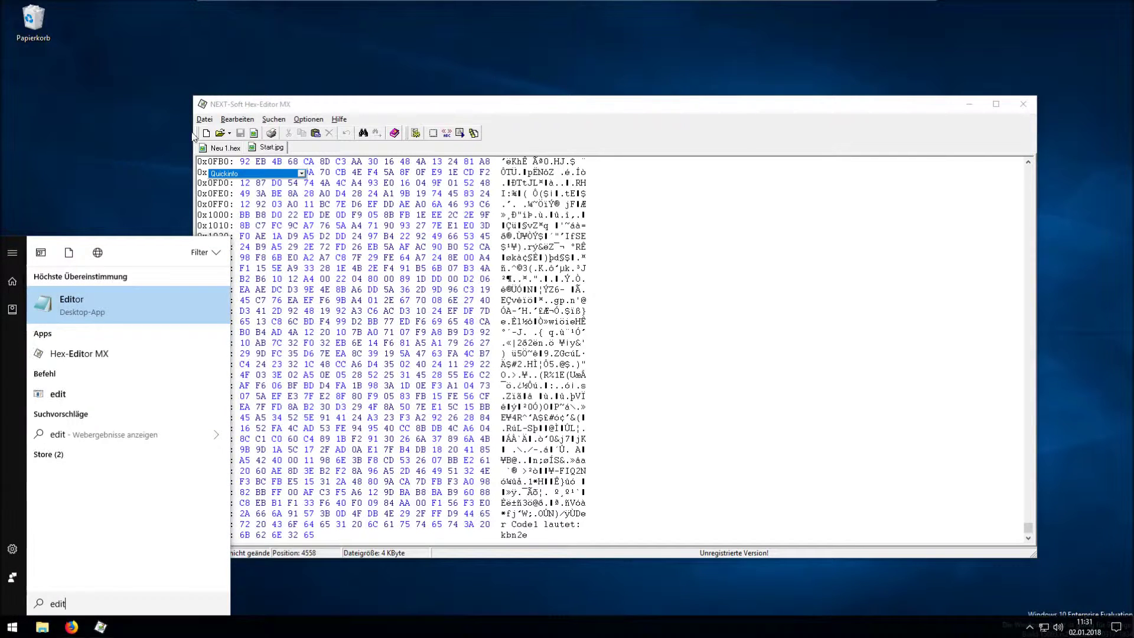
pyautogui.click(156, 290)
pyautogui.moveTo(359, 106); pyautogui.dragTo(120, 328)
pyautogui.moveTo(388, 249); pyautogui.dragTo(849, 292)
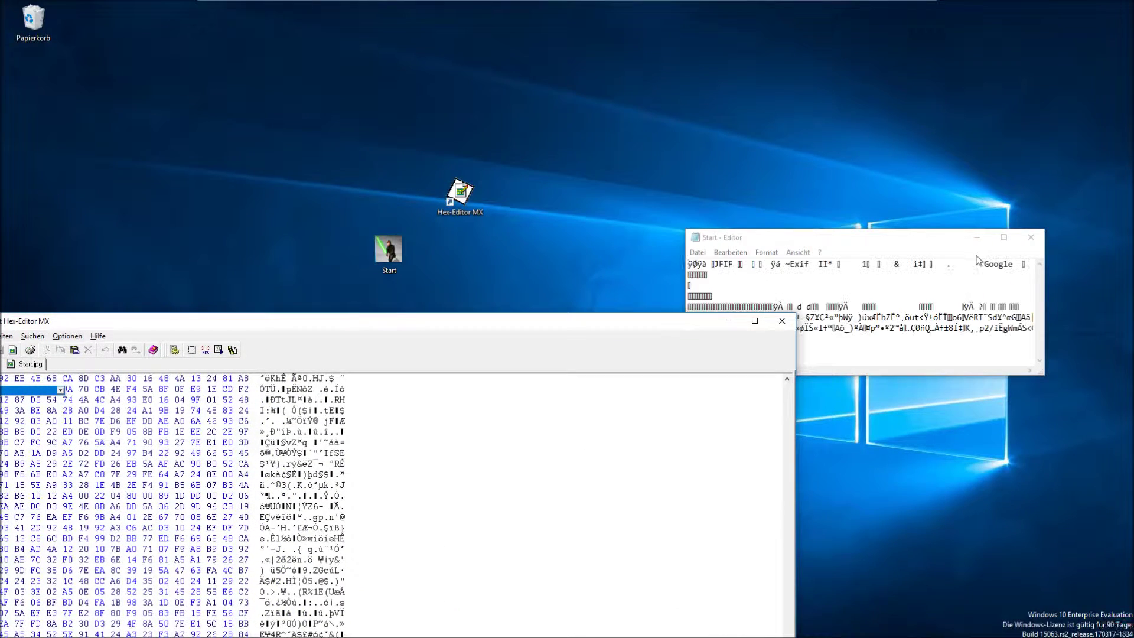
pyautogui.click(966, 239)
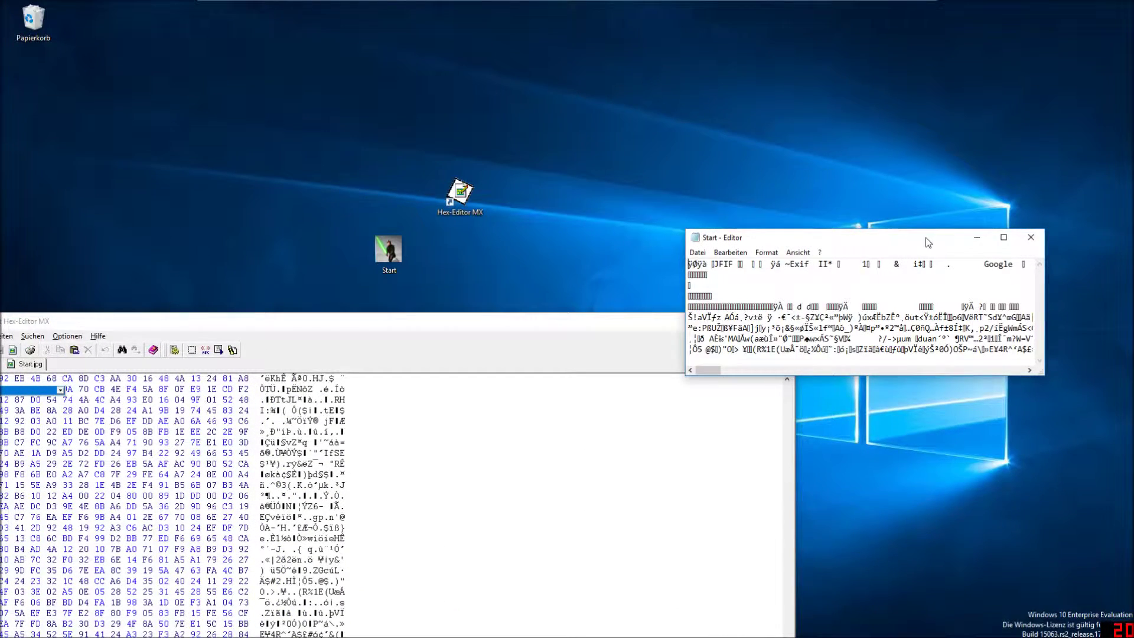
pyautogui.moveTo(928, 242); pyautogui.dragTo(881, 175)
pyautogui.moveTo(676, 304); pyautogui.dragTo(966, 303)
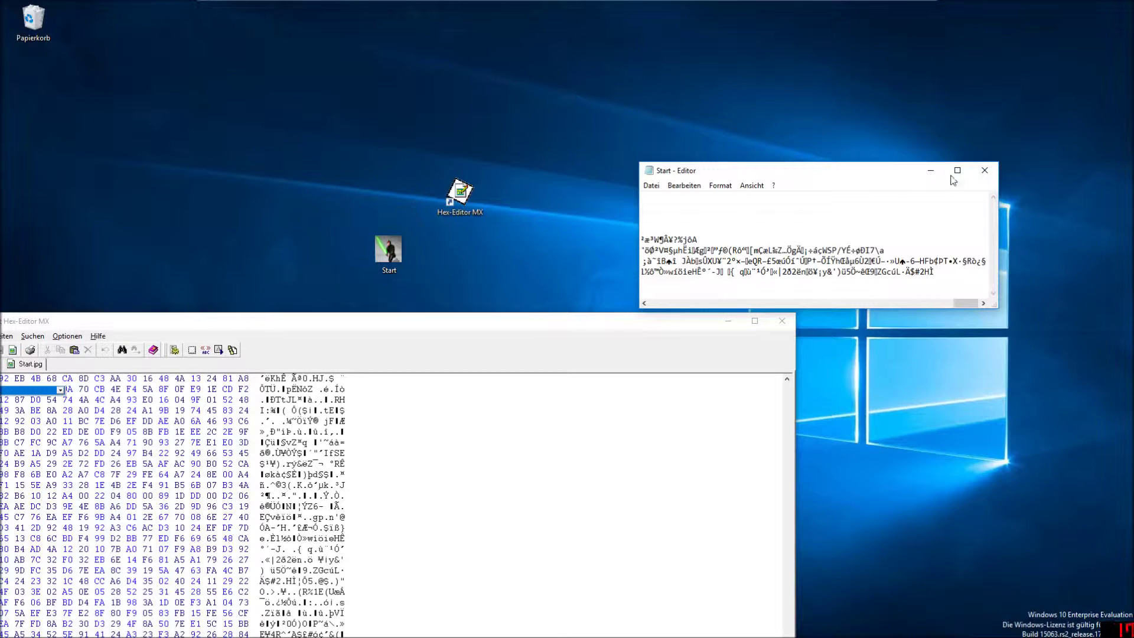
pyautogui.click(954, 175)
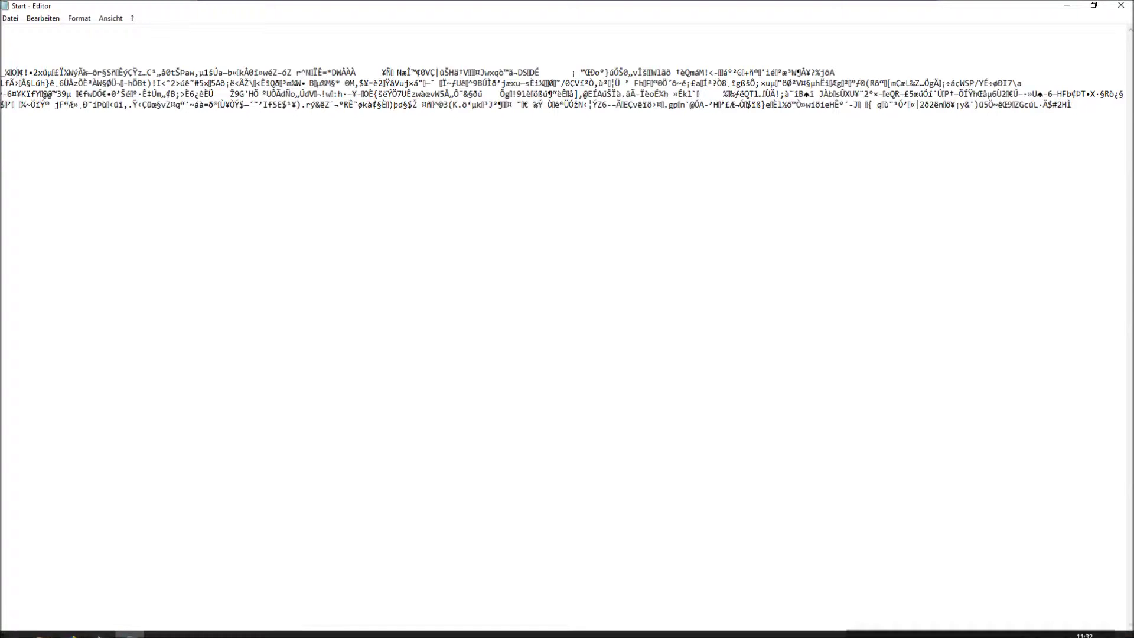
pyautogui.hscroll(-10, 358, 607)
pyautogui.hscroll(-5, 186, 595)
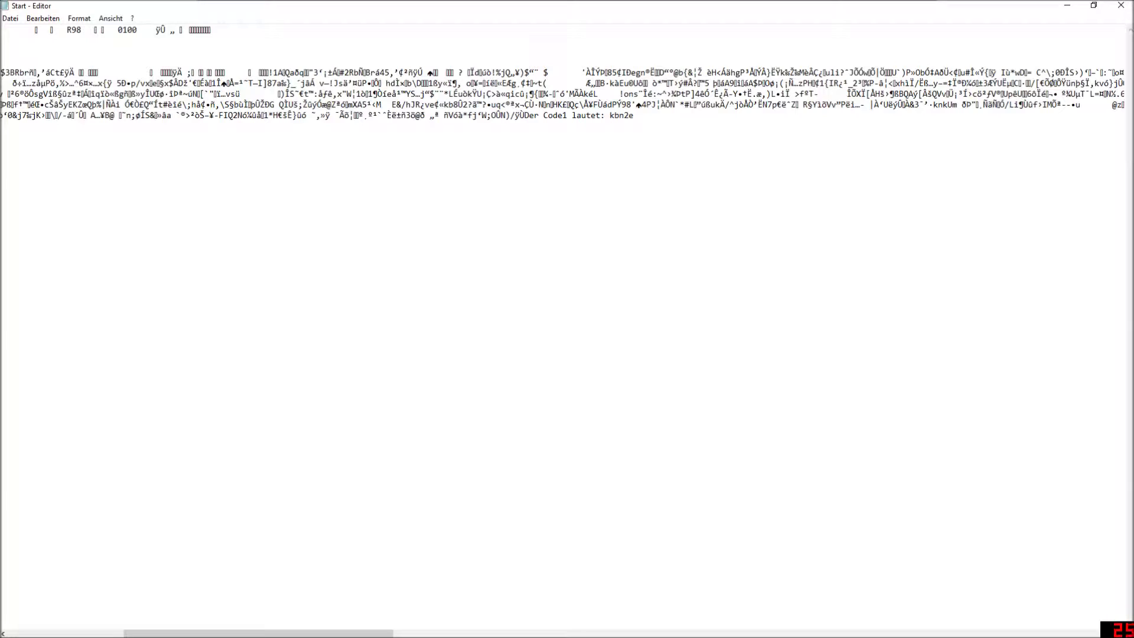
pyautogui.moveTo(525, 116); pyautogui.dragTo(609, 116)
pyautogui.moveTo(609, 115); pyautogui.dragTo(624, 115)
pyautogui.rightClick(624, 115)
pyautogui.click(650, 154)
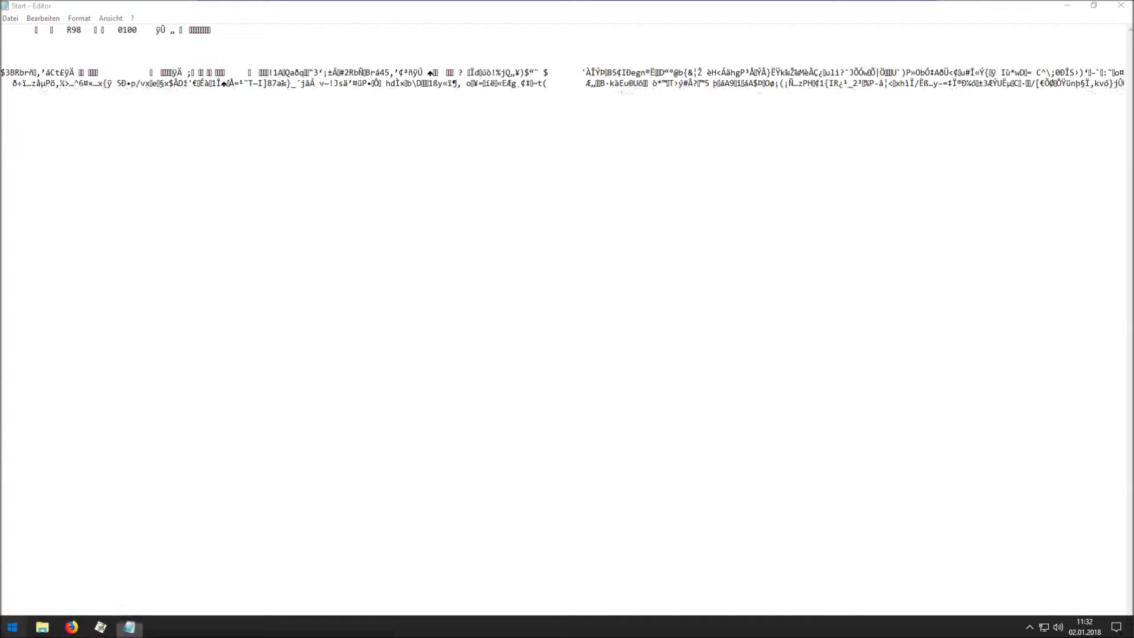
# Paste kbn2e into a new untitled Editor window, then minimize both Editor windows.
pyautogui.press('super')
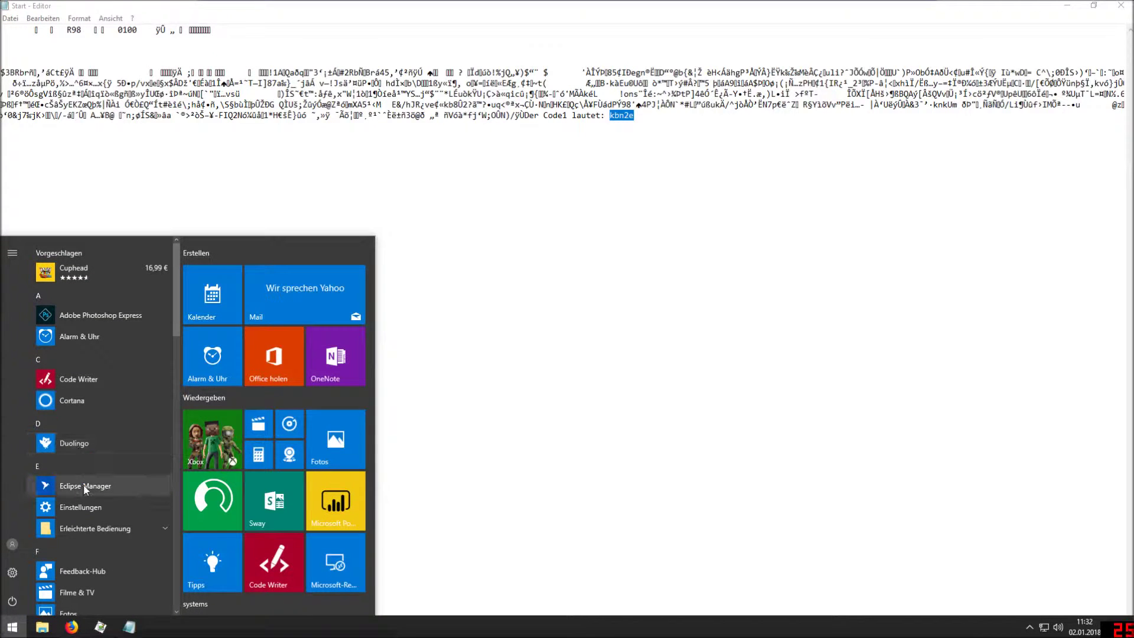
pyautogui.scroll(-4, 77, 406)
pyautogui.scroll(4, 78, 422)
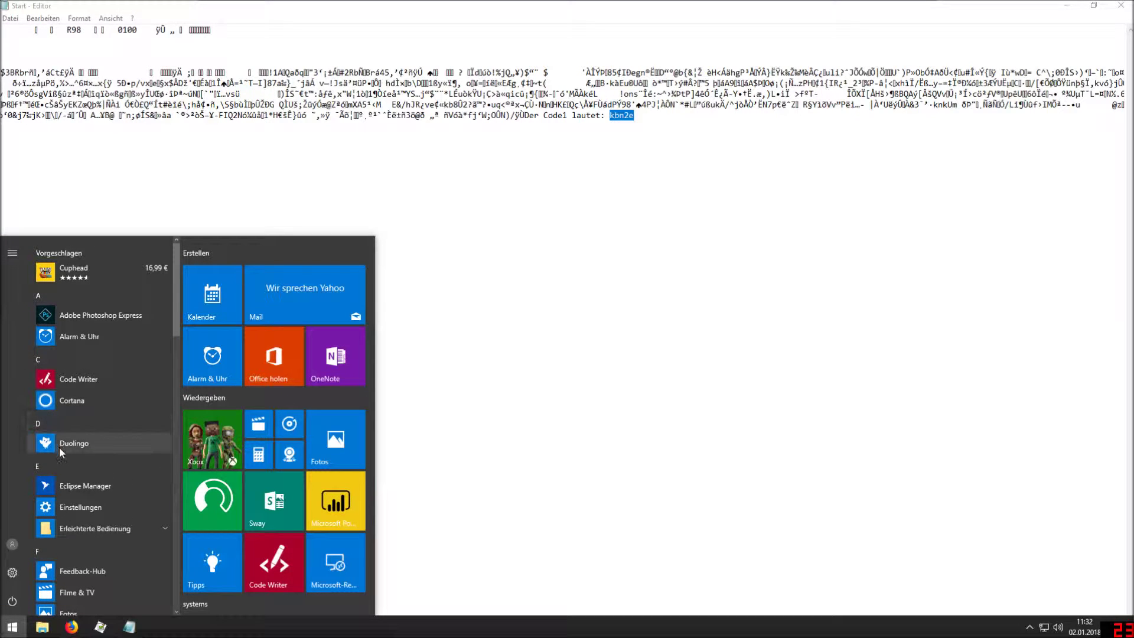
pyautogui.scroll(-10, 119, 535)
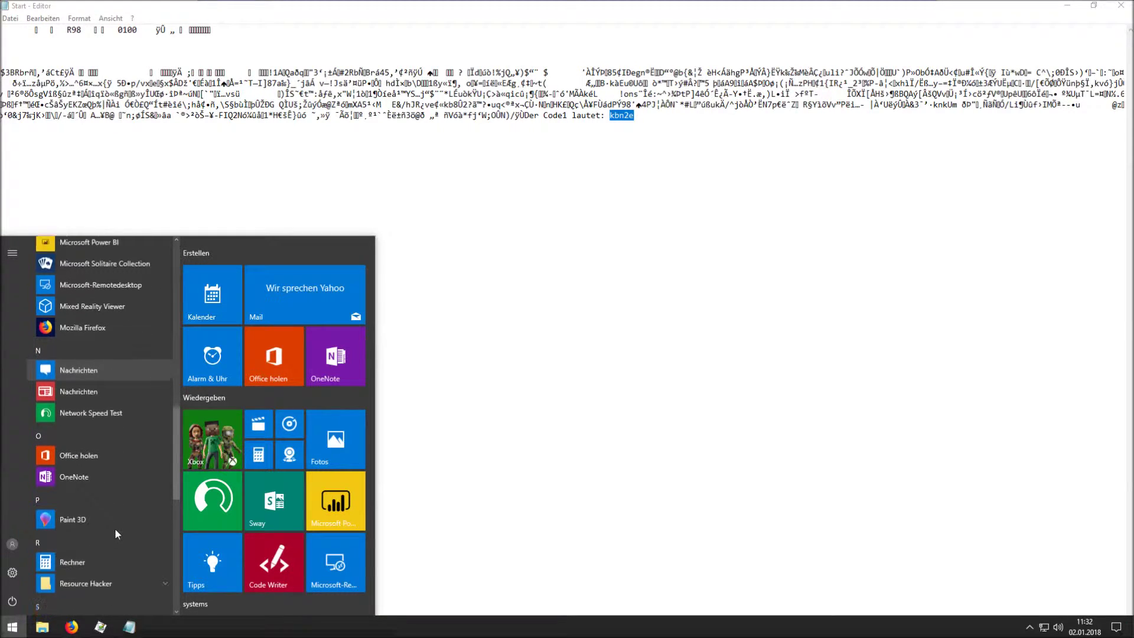
pyautogui.write('e')
pyautogui.click(94, 304)
pyautogui.hotkey('ctrl', 'v')
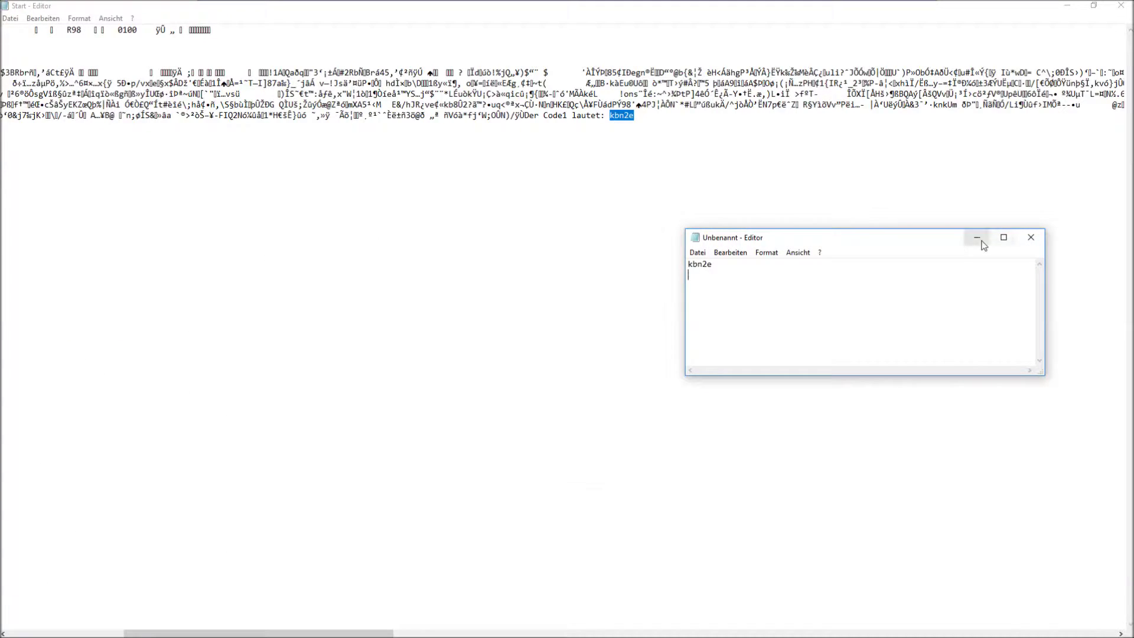
pyautogui.click(978, 237)
pyautogui.click(1067, 5)
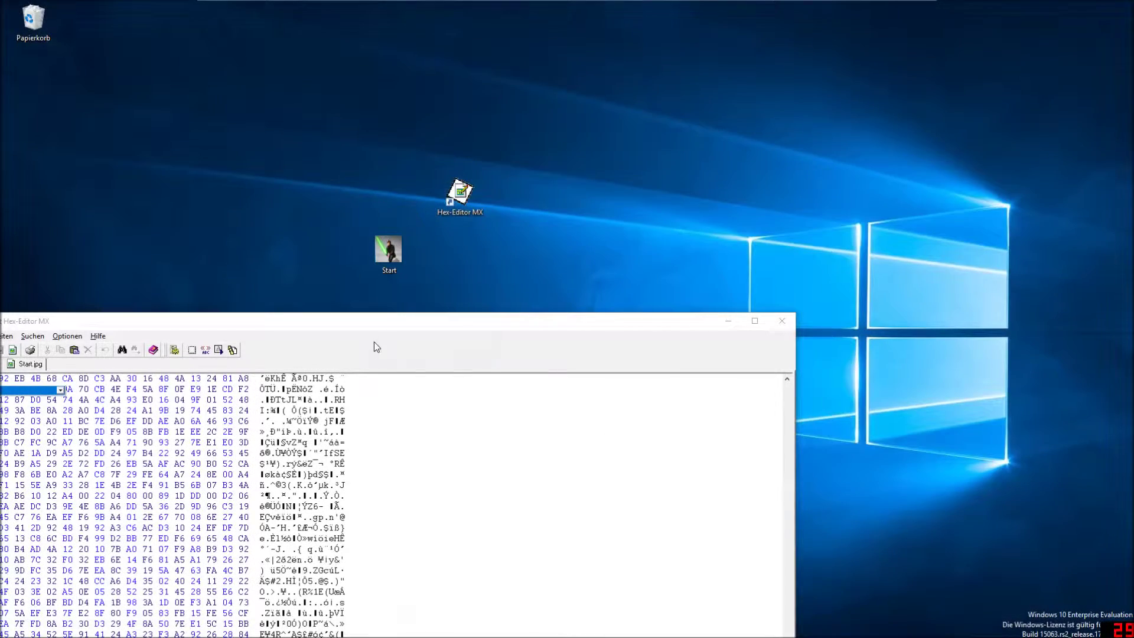
pyautogui.moveTo(408, 322); pyautogui.dragTo(596, 101)
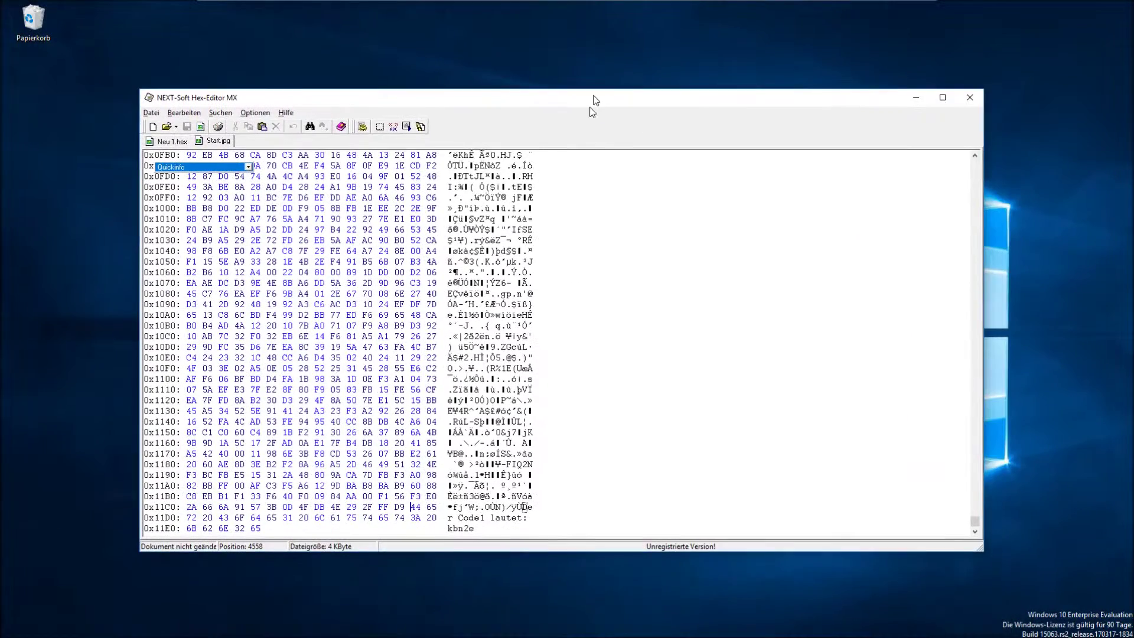
pyautogui.click(188, 517)
pyautogui.hotkey('shift', 'Right')
pyautogui.hotkey('shift', 'Right')
pyautogui.hotkey('shift', 'Right')
pyautogui.hotkey('shift', 'Right')
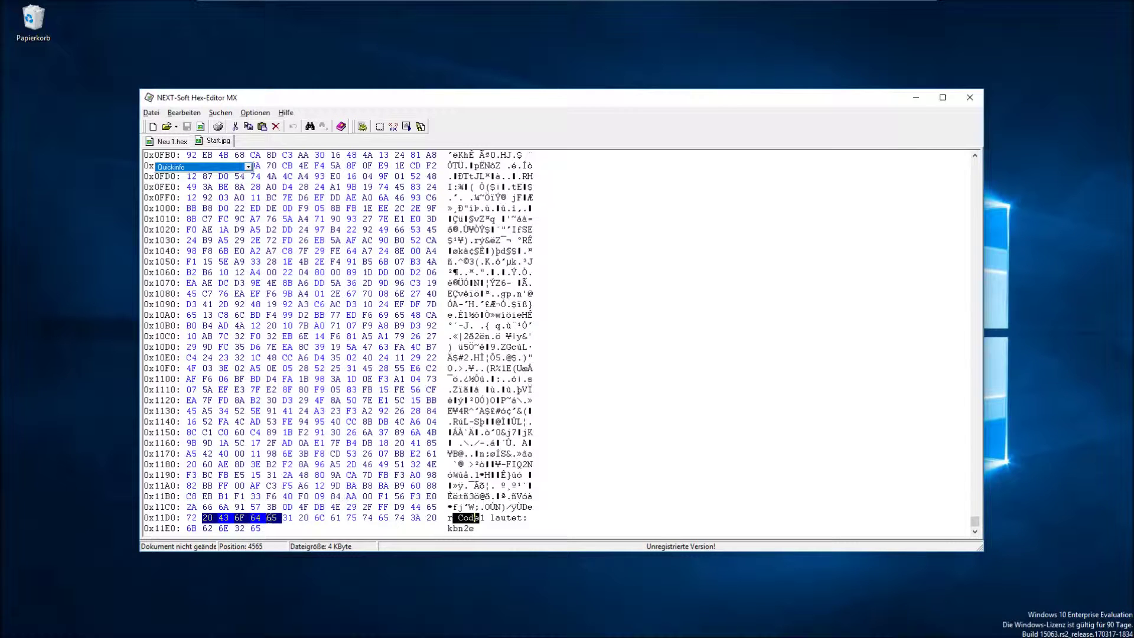
pyautogui.moveTo(410, 507); pyautogui.dragTo(258, 528)
pyautogui.press('Escape')
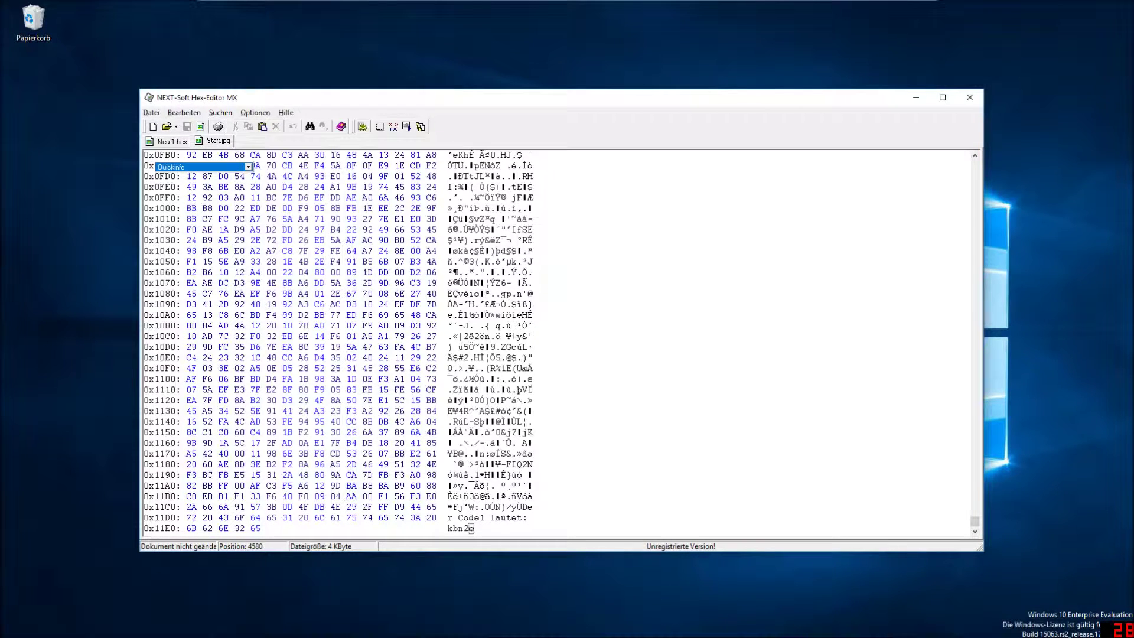
# Minimize Hex-Editor MX to reveal the desktop and its Start image.
pyautogui.moveTo(334, 93); pyautogui.dragTo(361, 173)
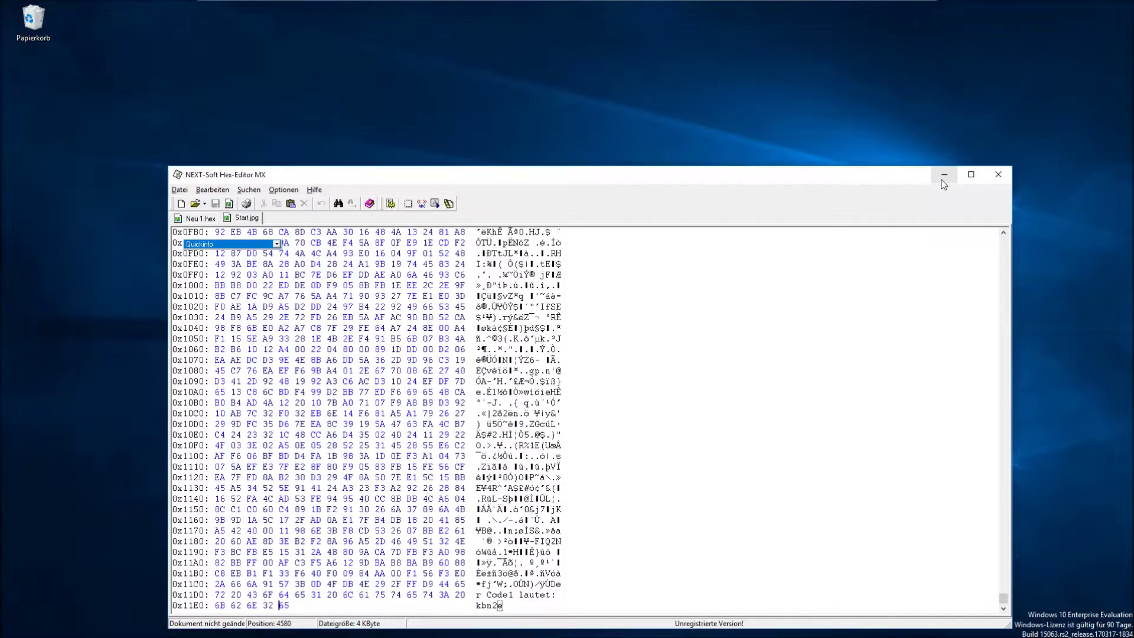
pyautogui.moveTo(901, 172); pyautogui.dragTo(896, 80)
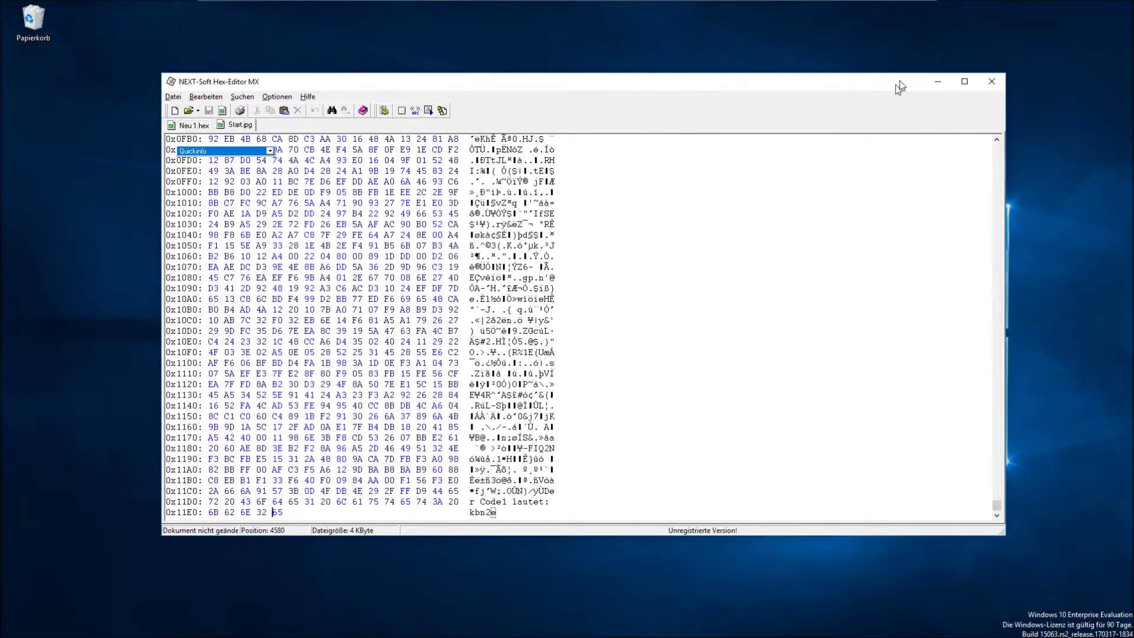
pyautogui.click(940, 83)
pyautogui.click(383, 247)
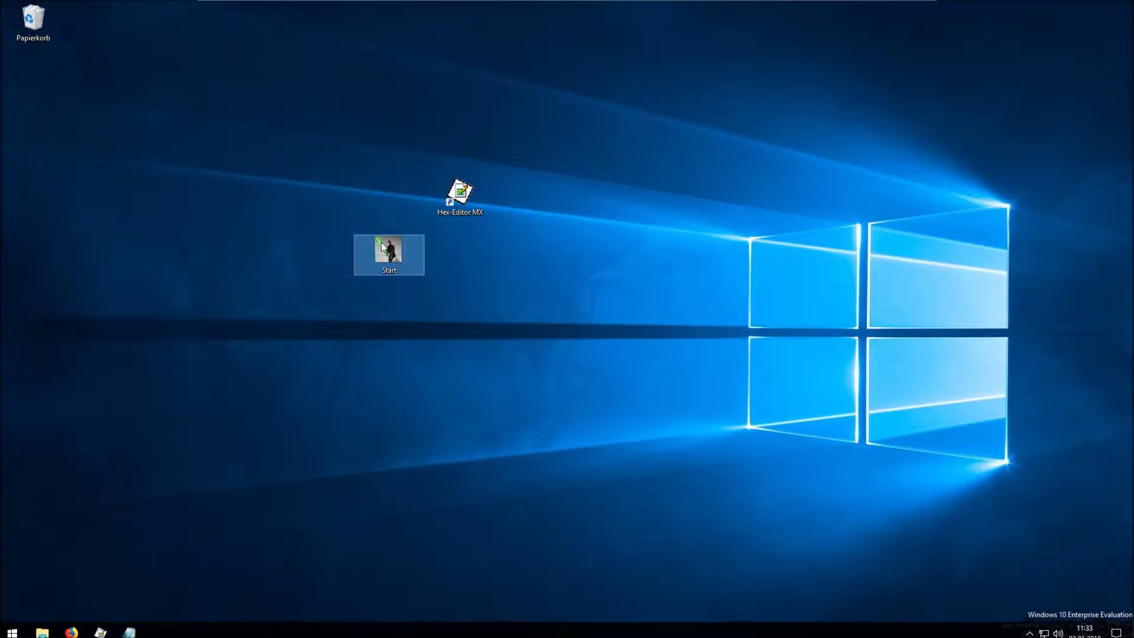
# Create a new ZIP-komprimierter Ordner on the desktop named test.
pyautogui.rightClick(381, 243)
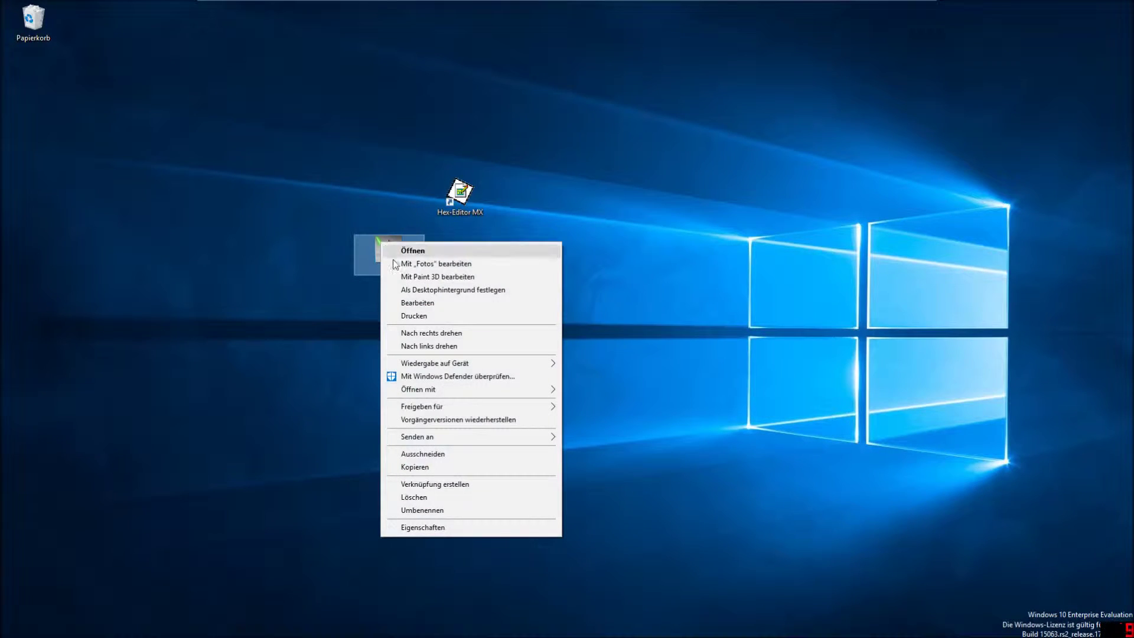
pyautogui.click(324, 237)
pyautogui.click(337, 150)
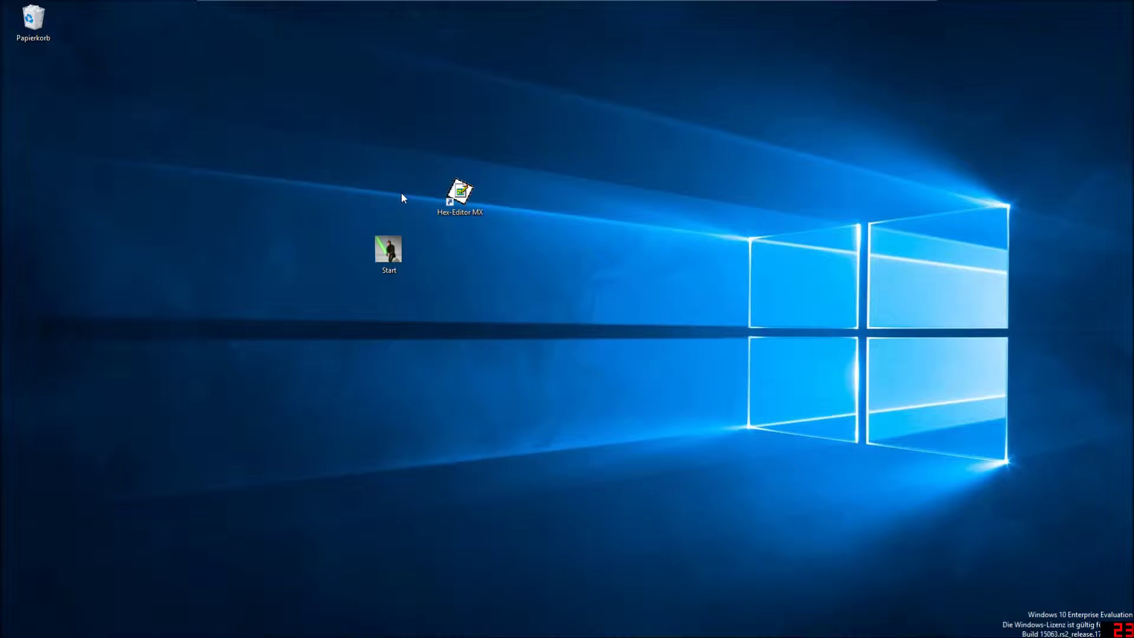
pyautogui.rightClick(315, 200)
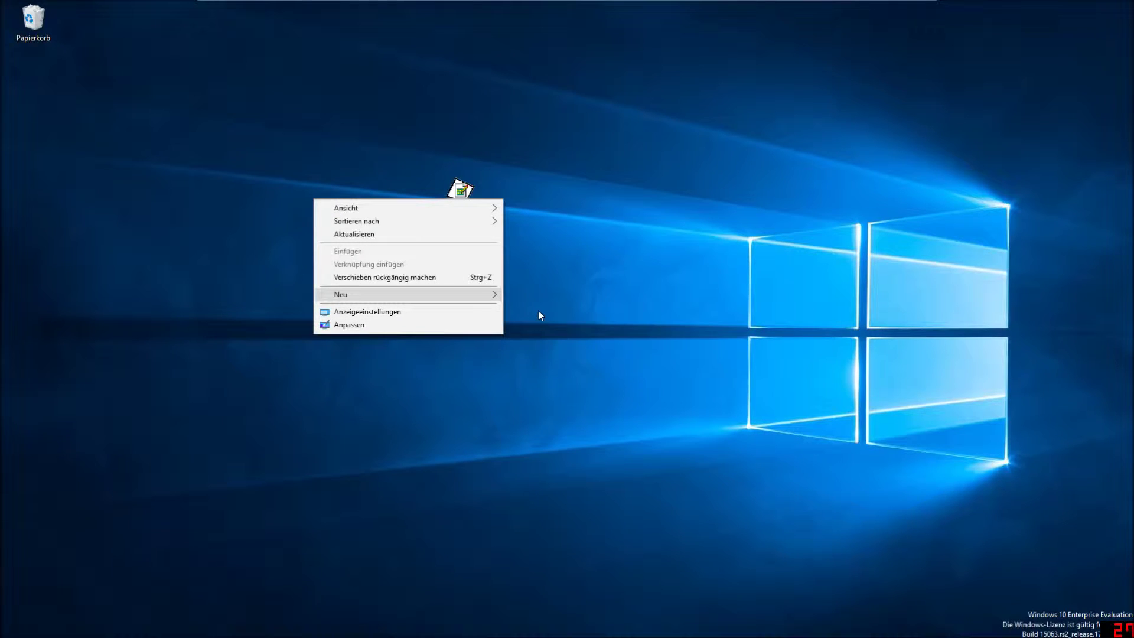
pyautogui.click(547, 376)
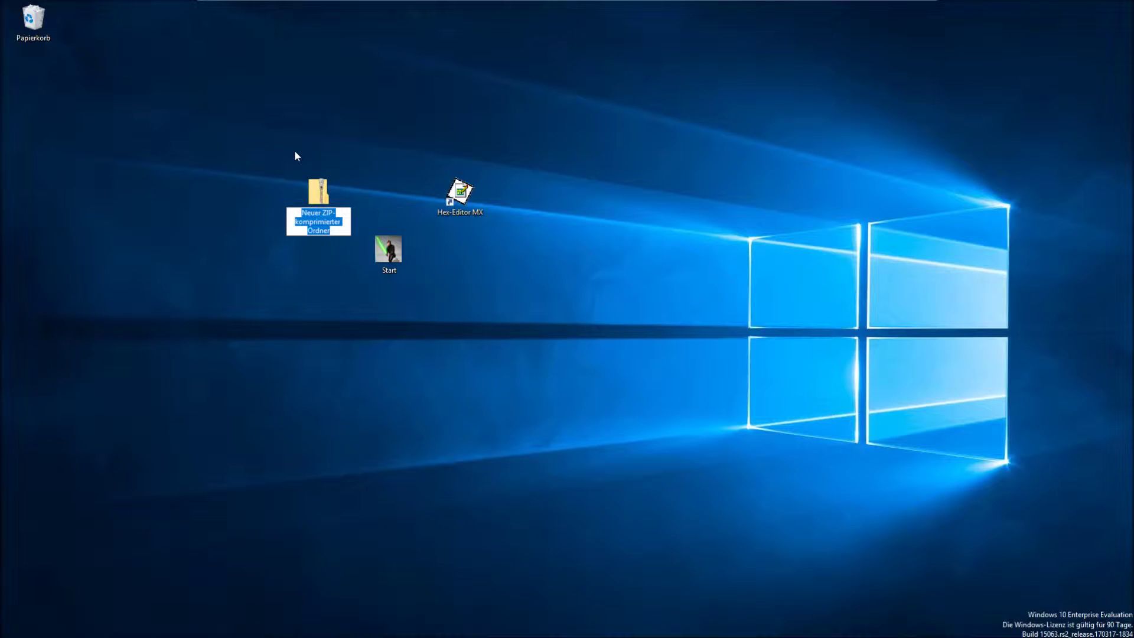
pyautogui.write('test')
pyautogui.press('Return')
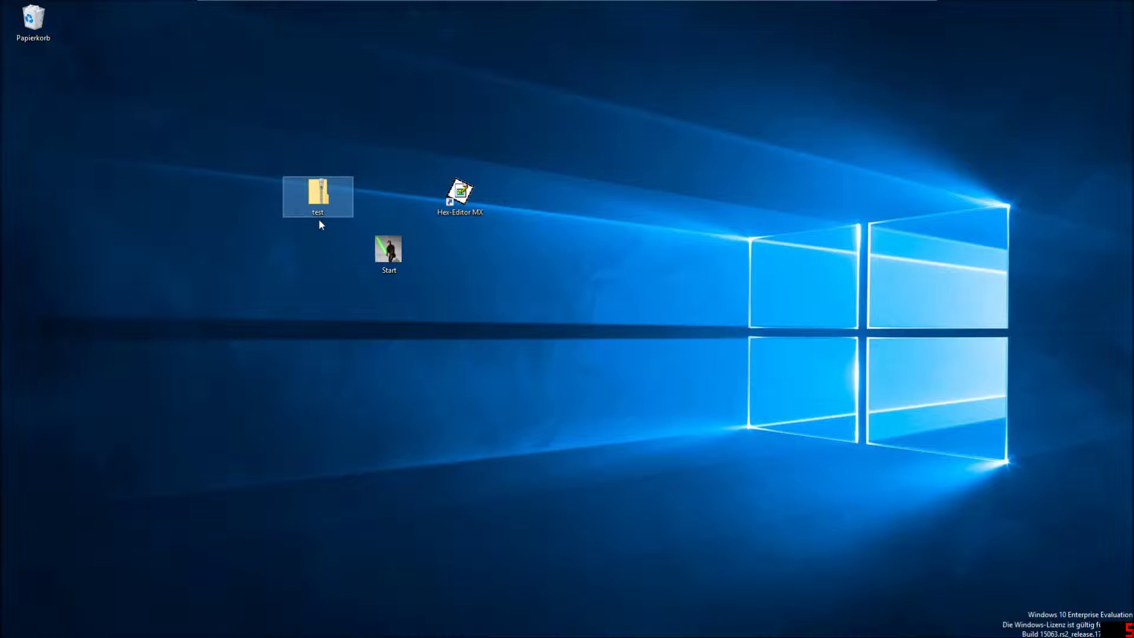
# Rename the ZIP folder to Code1 with F2 and open it.
pyautogui.press('F2')
pyautogui.write('Code1')
pyautogui.press('Return')
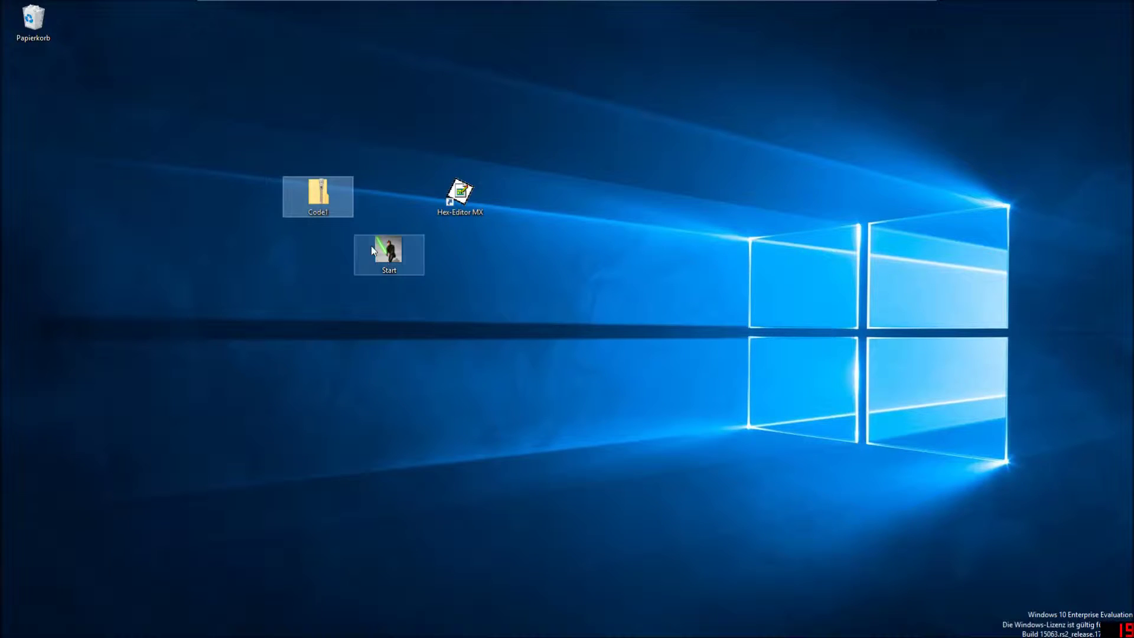
pyautogui.click(384, 252)
pyautogui.doubleClick(317, 196)
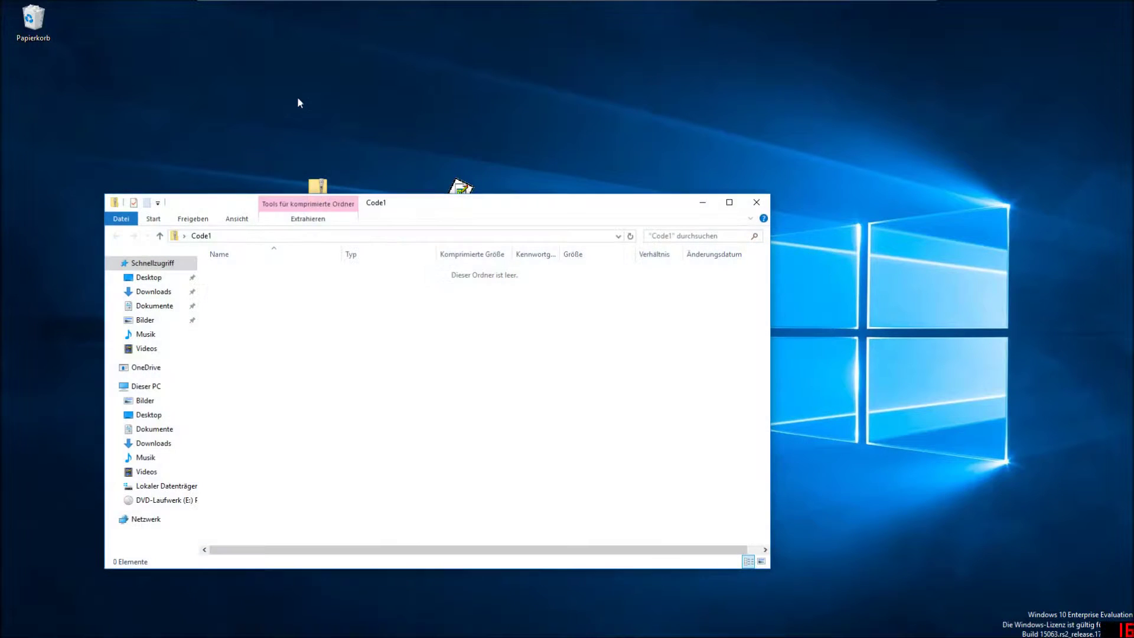
# Create a new text document on the desktop and open it in Notepad.
pyautogui.rightClick(296, 96)
pyautogui.rightClick(264, 321)
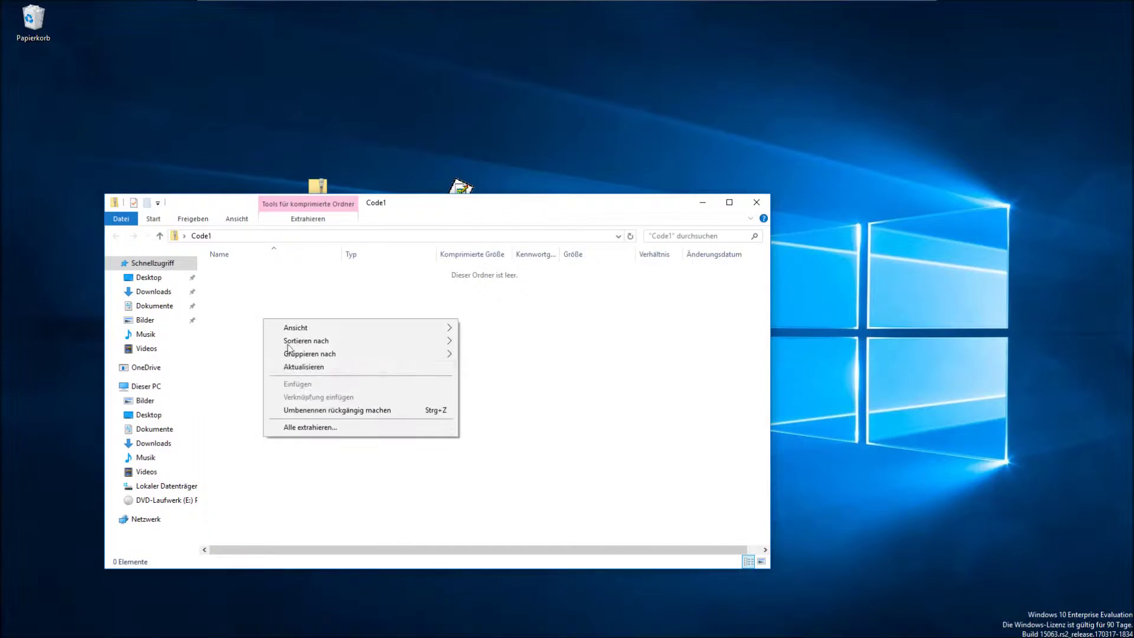
pyautogui.rightClick(209, 76)
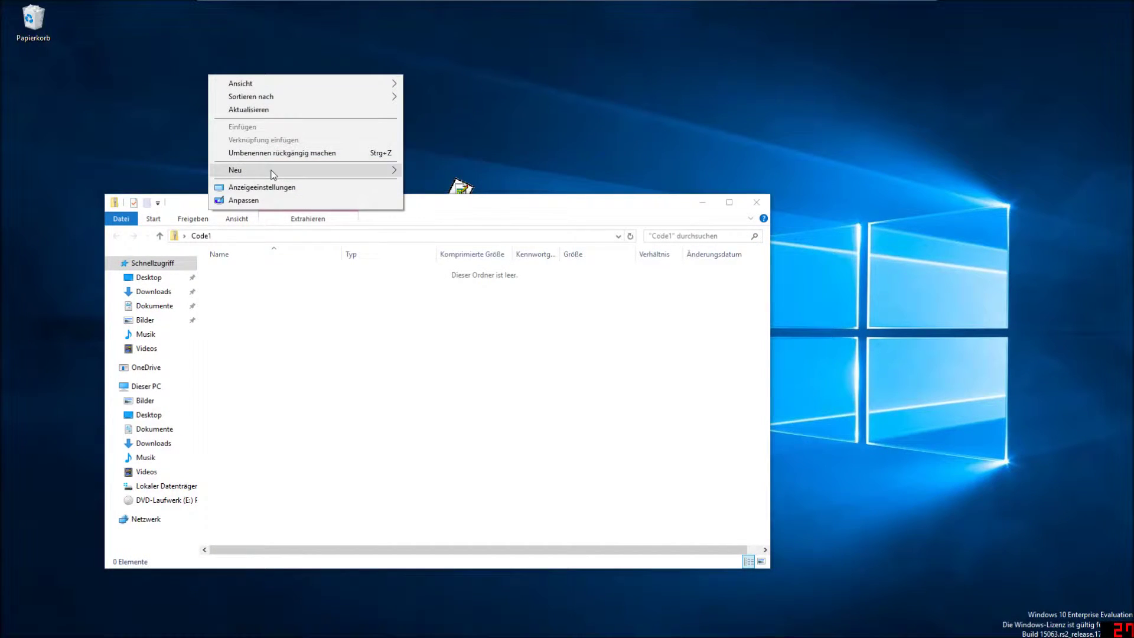
pyautogui.moveTo(266, 169)
pyautogui.click(444, 241)
pyautogui.click(241, 85)
pyautogui.doubleClick(241, 85)
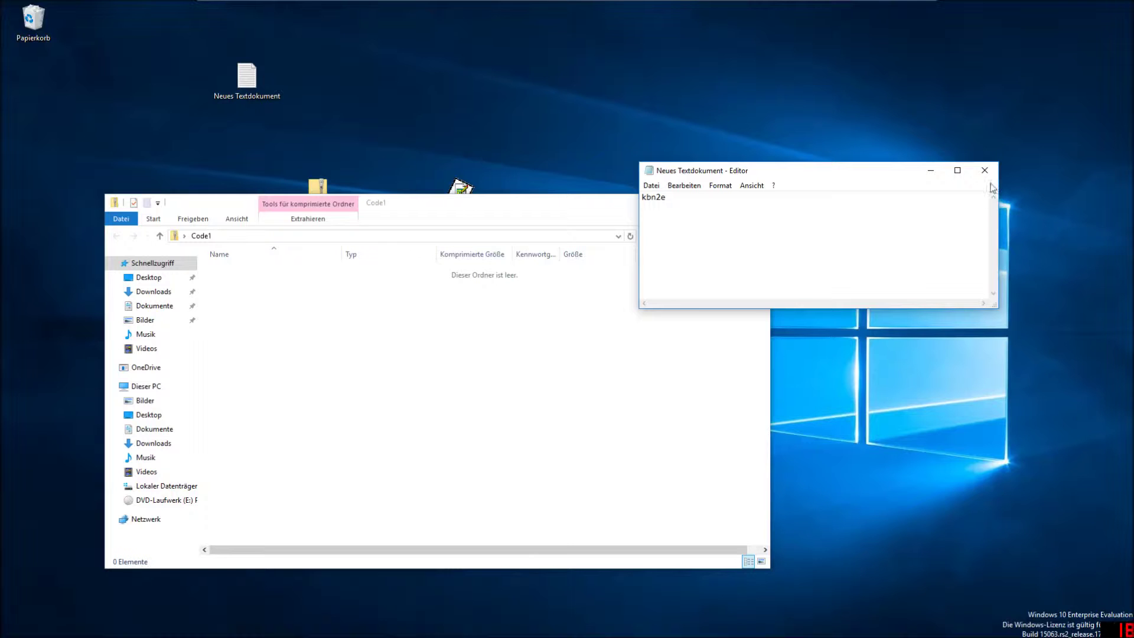
# Edit the note's text and save it when closing Notepad.
pyautogui.hotkey('ctrl', 'a')
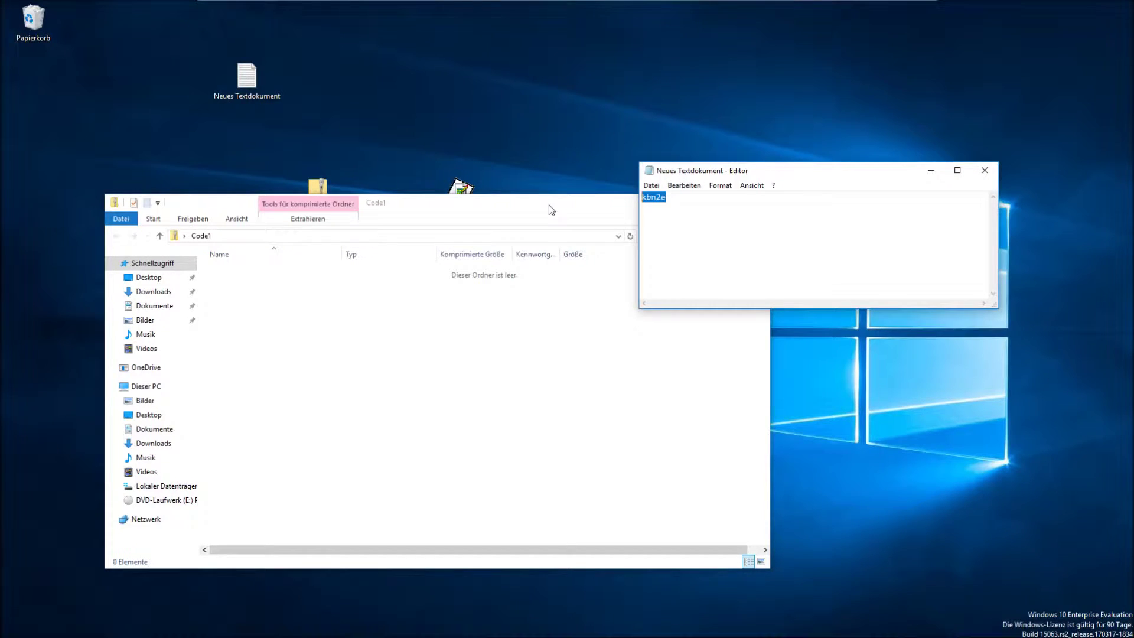
pyautogui.write('Co')
pyautogui.click(985, 171)
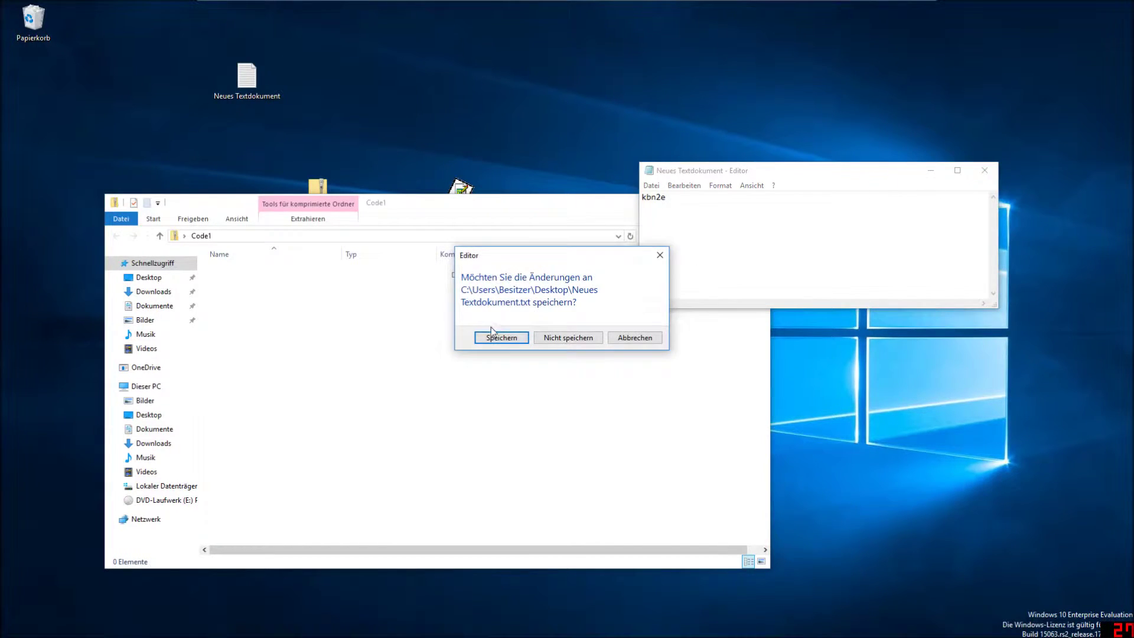
pyautogui.click(261, 95)
# Rename the text file Code1, move it into the Code1 zip, delete the desktop copy, close Explorer.
pyautogui.press('F2')
pyautogui.write('Code1')
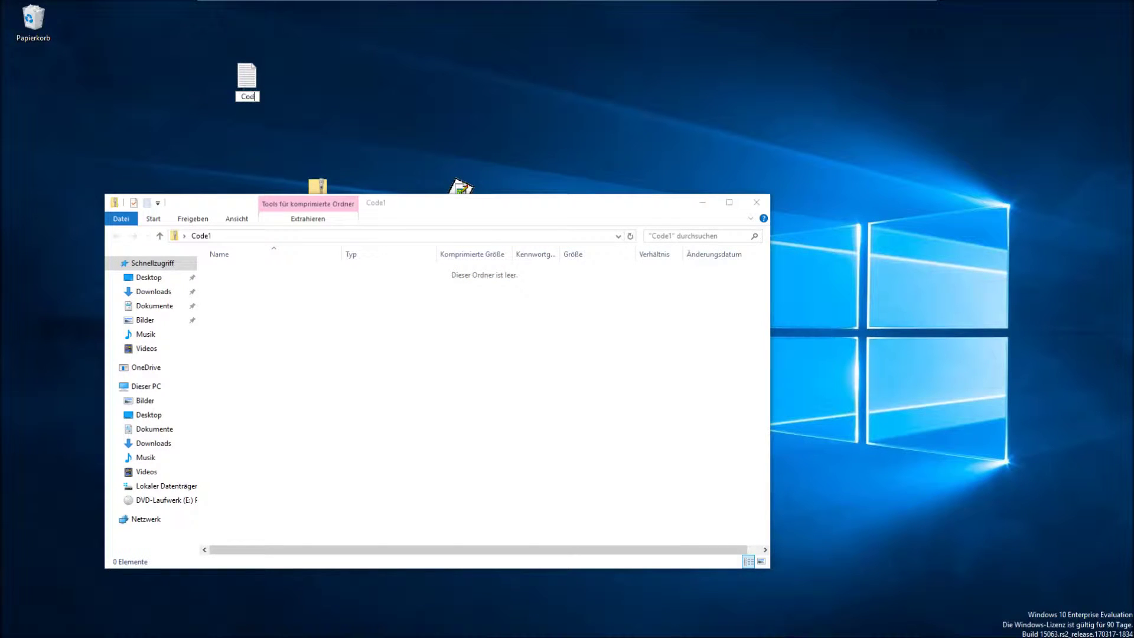
pyautogui.press('Return')
pyautogui.moveTo(247, 79); pyautogui.dragTo(307, 329)
pyautogui.rightClick(232, 61)
pyautogui.click(260, 228)
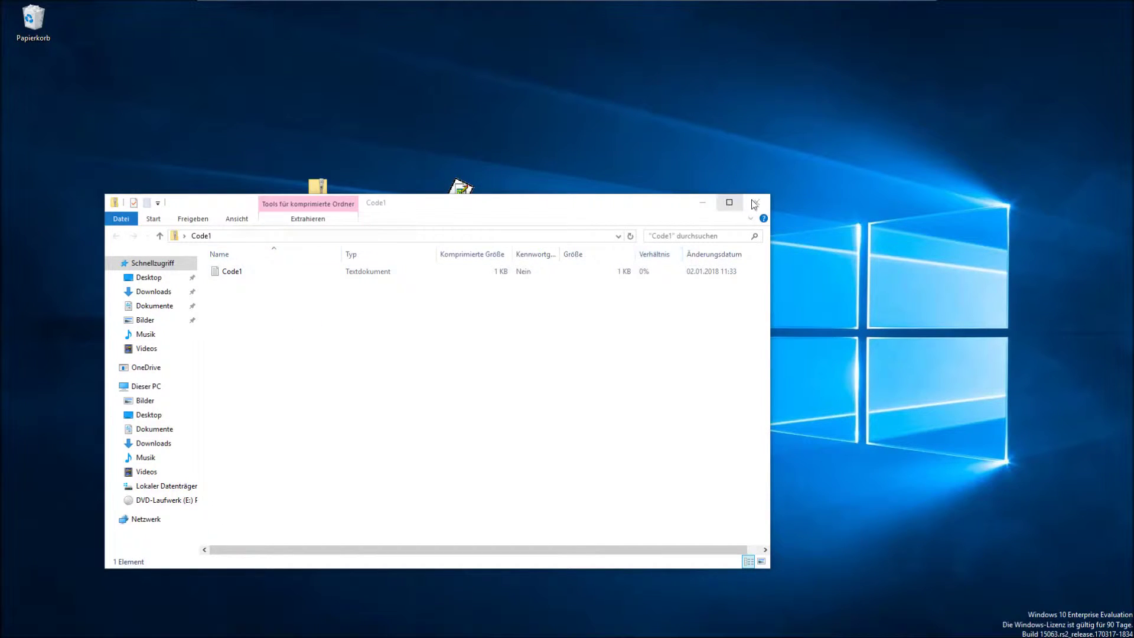
pyautogui.click(756, 202)
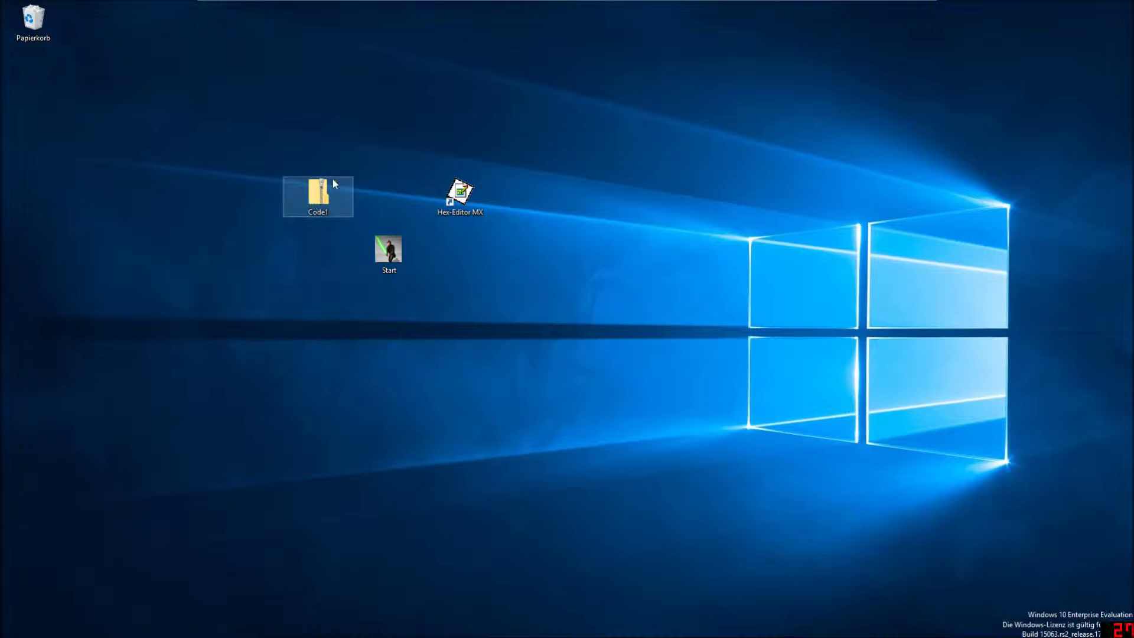
# Launch Hex-Editor MX and load Code1.zip into it.
pyautogui.doubleClick(460, 192)
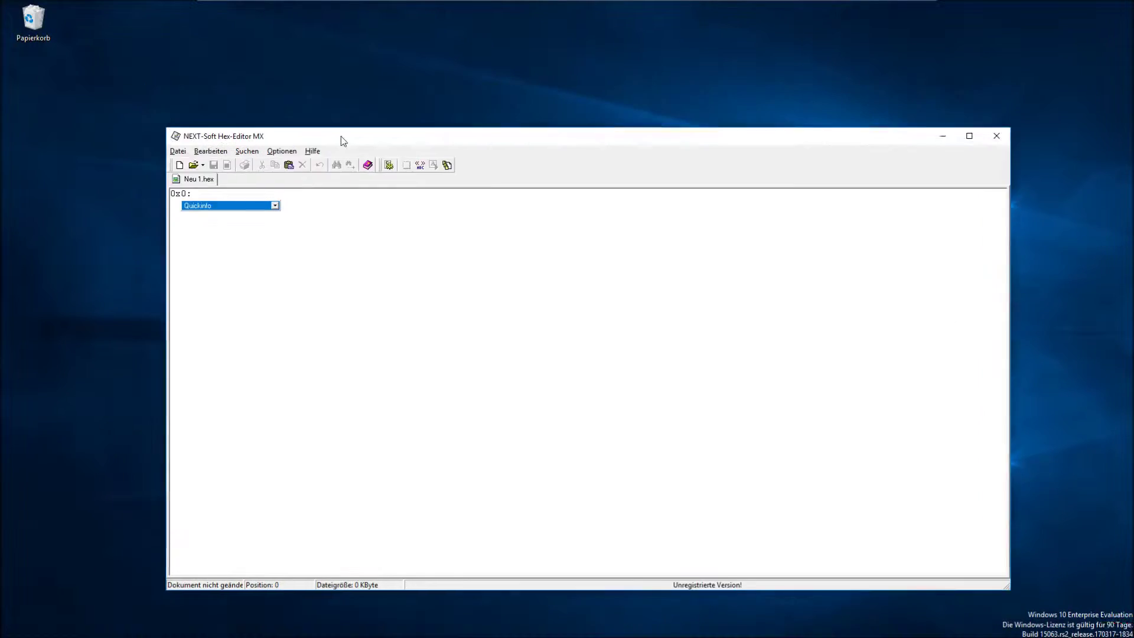
pyautogui.moveTo(343, 141); pyautogui.dragTo(397, 276)
pyautogui.moveTo(318, 192); pyautogui.dragTo(289, 354)
pyautogui.moveTo(417, 275); pyautogui.dragTo(402, 247)
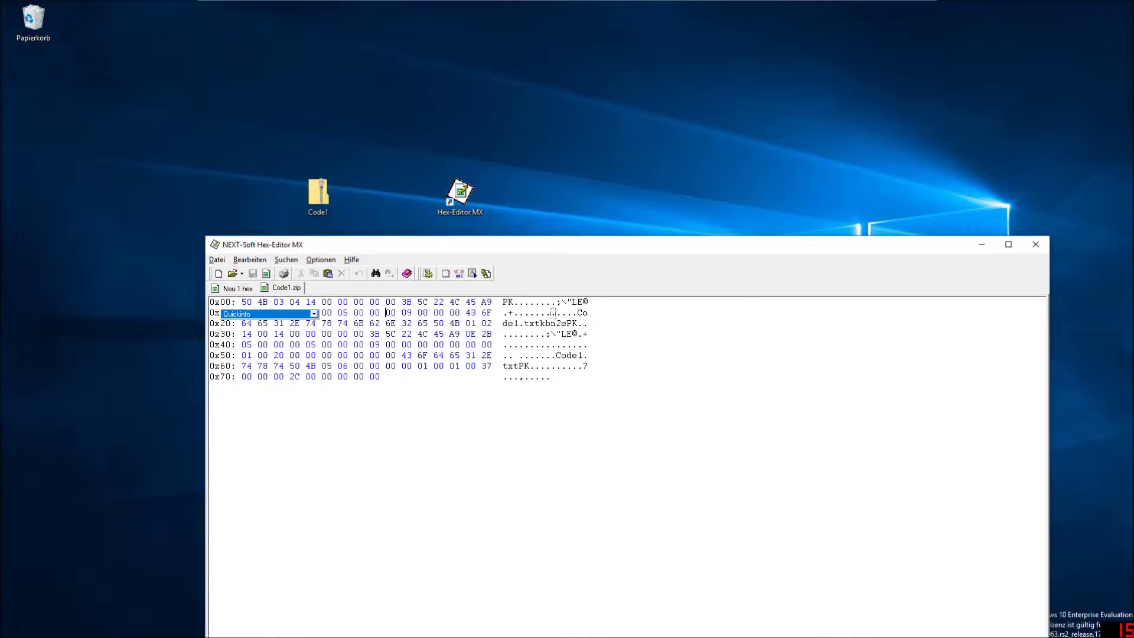
# Copy all of Code1.zip's bytes with Ctrl+A and Kopieren, then start a second Hex-Editor MX.
pyautogui.hotkey('ctrl', 'a')
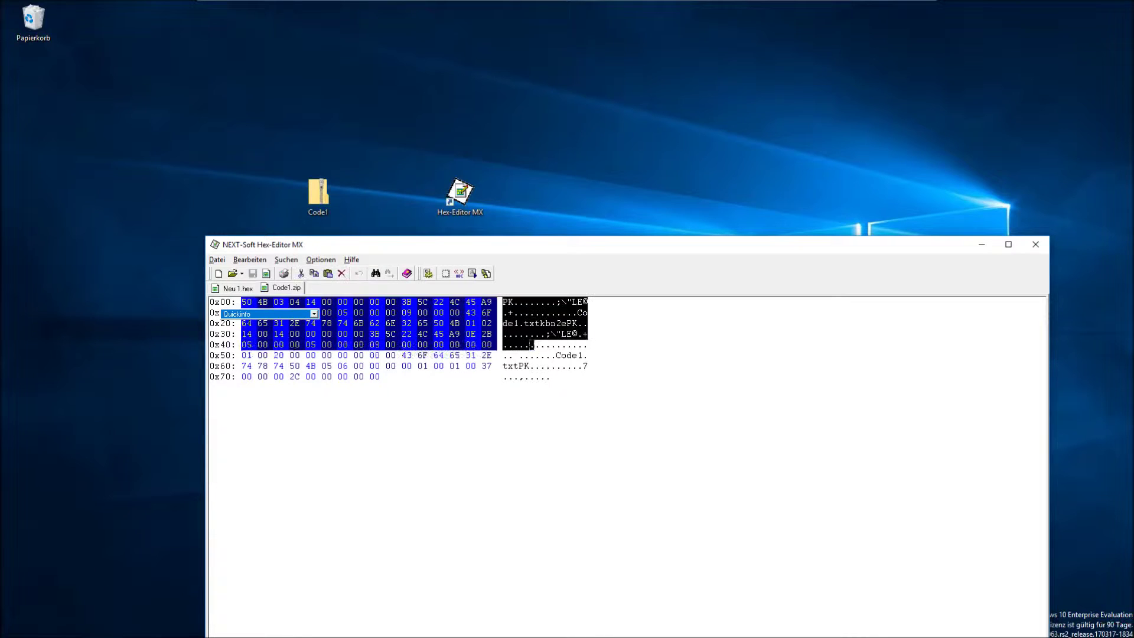
pyautogui.rightClick(409, 359)
pyautogui.click(441, 379)
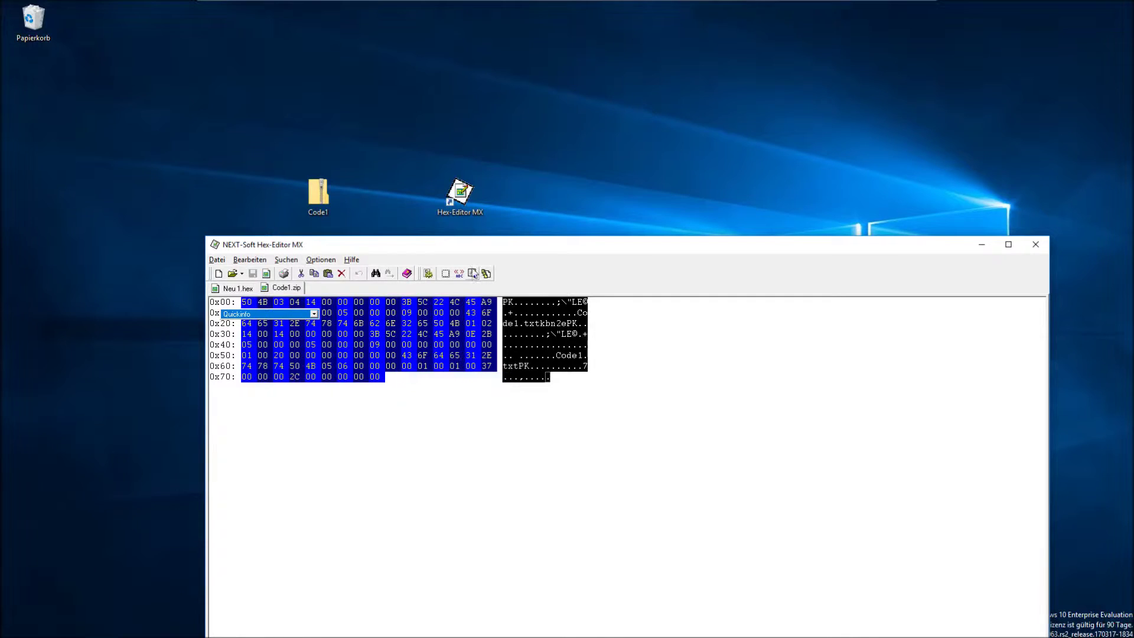
pyautogui.moveTo(440, 244); pyautogui.dragTo(392, 435)
pyautogui.doubleClick(460, 192)
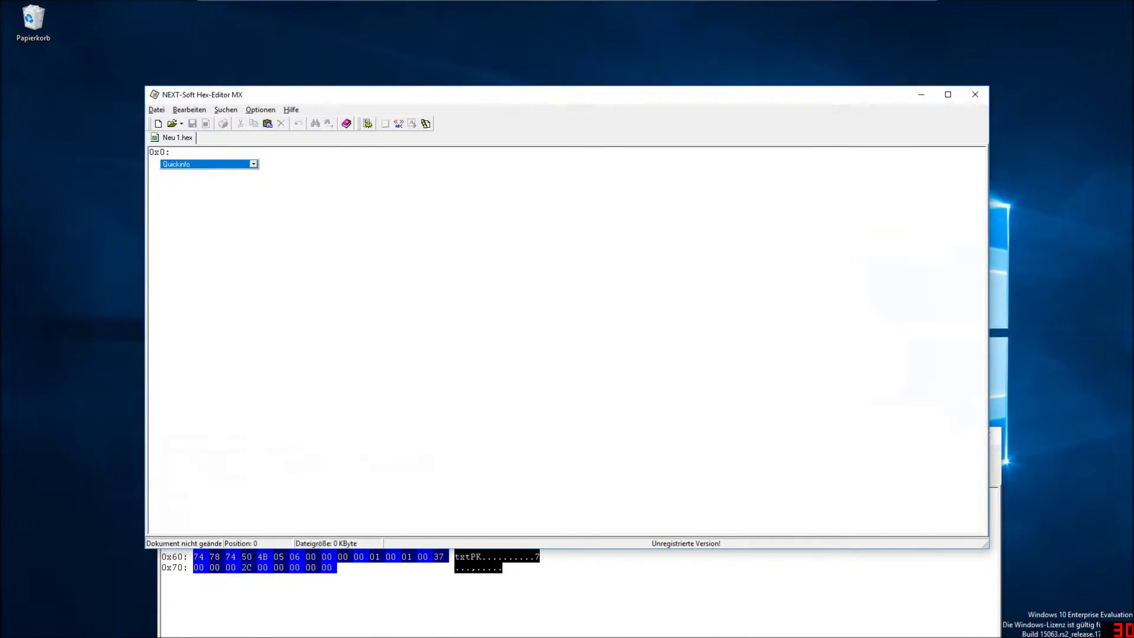
# Open Start.jpg in the new hex editor and scroll to the end of its bytes.
pyautogui.moveTo(201, 95); pyautogui.dragTo(506, 262)
pyautogui.moveTo(389, 250); pyautogui.dragTo(498, 316)
pyautogui.moveTo(511, 266); pyautogui.dragTo(273, 85)
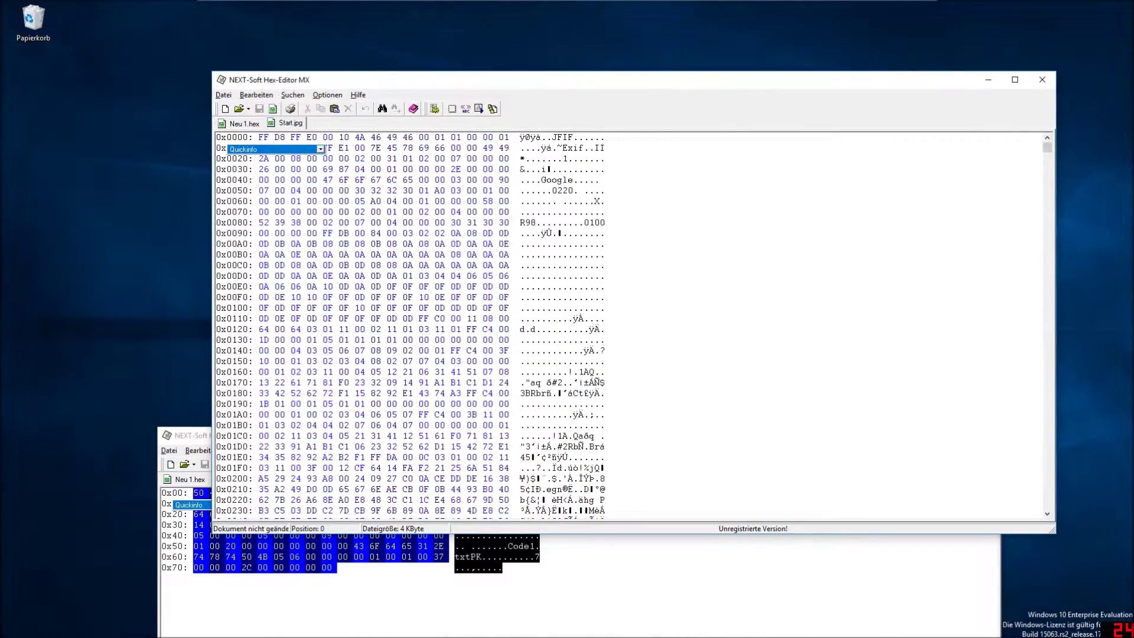
pyautogui.moveTo(1048, 149); pyautogui.dragTo(1047, 503)
pyautogui.moveTo(516, 527); pyautogui.dragTo(516, 527)
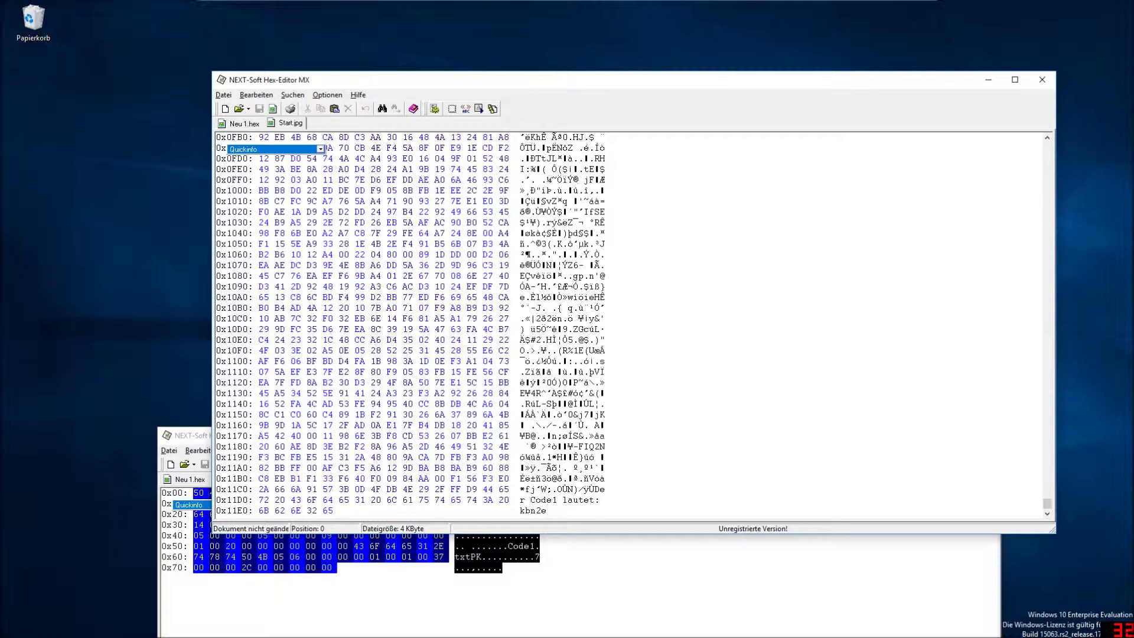
pyautogui.moveTo(483, 489); pyautogui.dragTo(331, 510)
pyautogui.click(323, 510)
pyautogui.moveTo(482, 489); pyautogui.dragTo(331, 510)
pyautogui.click(324, 510)
pyautogui.keyDown('shift'); pyautogui.click(597, 490); pyautogui.keyUp('shift')
pyautogui.click(324, 510)
pyautogui.keyDown('shift'); pyautogui.click(597, 490); pyautogui.keyUp('shift')
pyautogui.rightClick(486, 490)
pyautogui.click(514, 521)
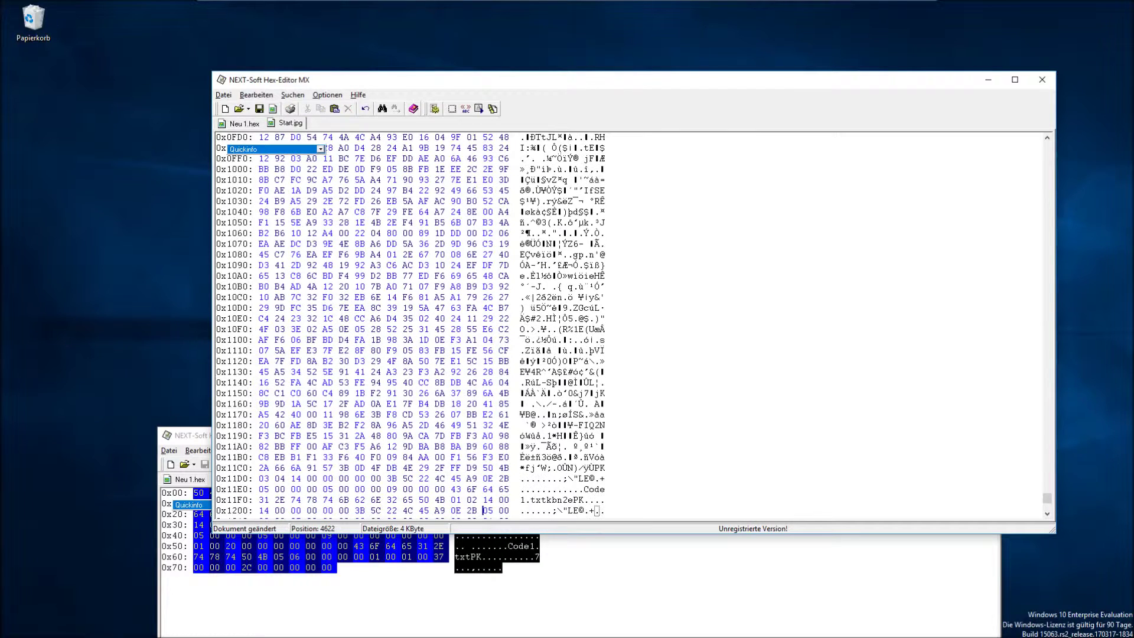
pyautogui.hotkey('ctrl', 'v')
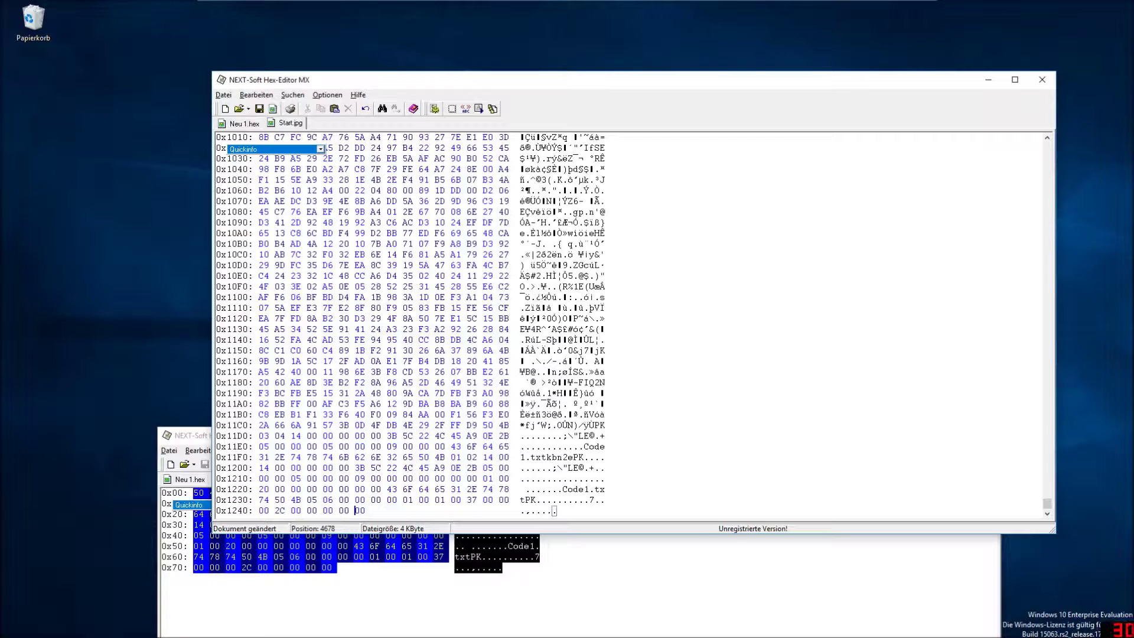
# Close the Start.jpg, Code1.zip and extra hex editor windows.
pyautogui.moveTo(323, 82); pyautogui.dragTo(605, 203)
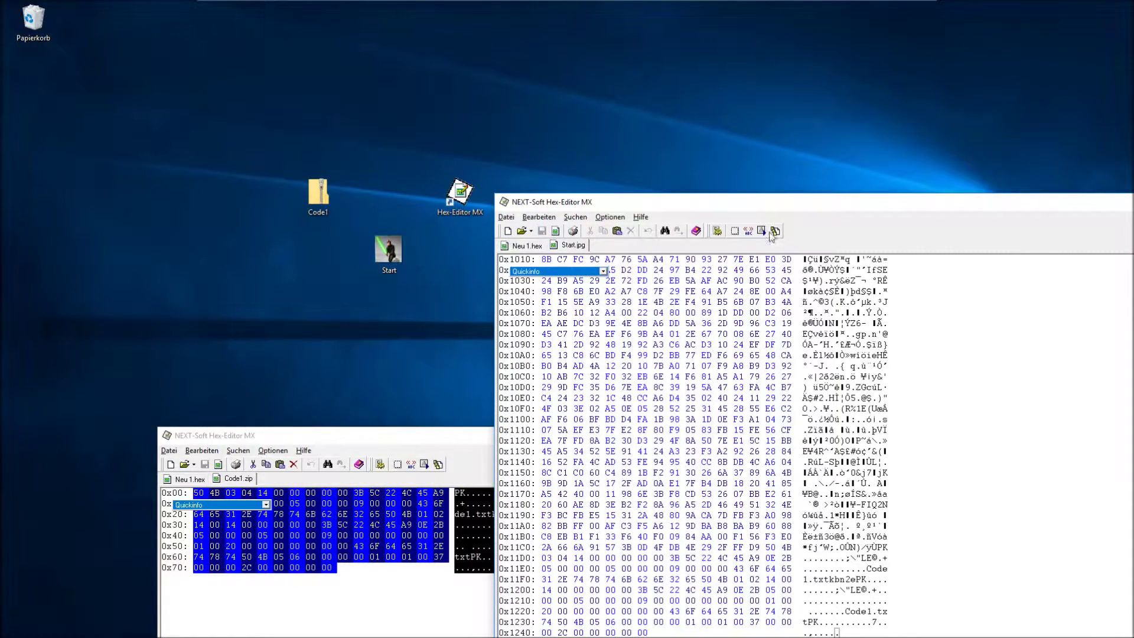
pyautogui.moveTo(722, 201); pyautogui.dragTo(501, 256)
pyautogui.hotkey('alt', 'F4')
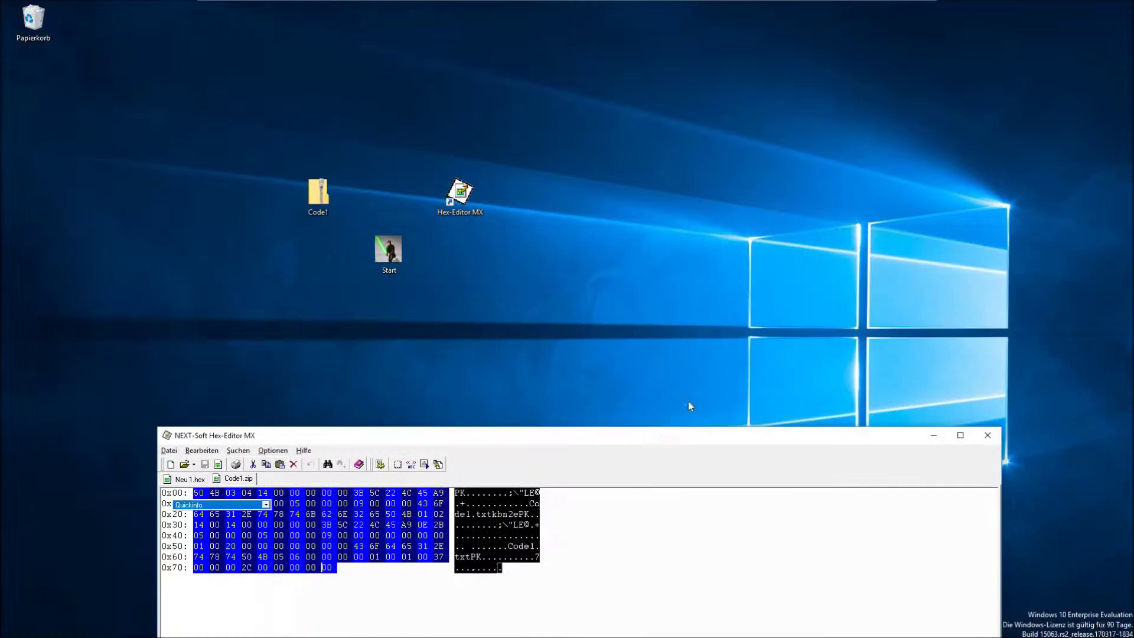
pyautogui.click(988, 435)
pyautogui.doubleClick(460, 192)
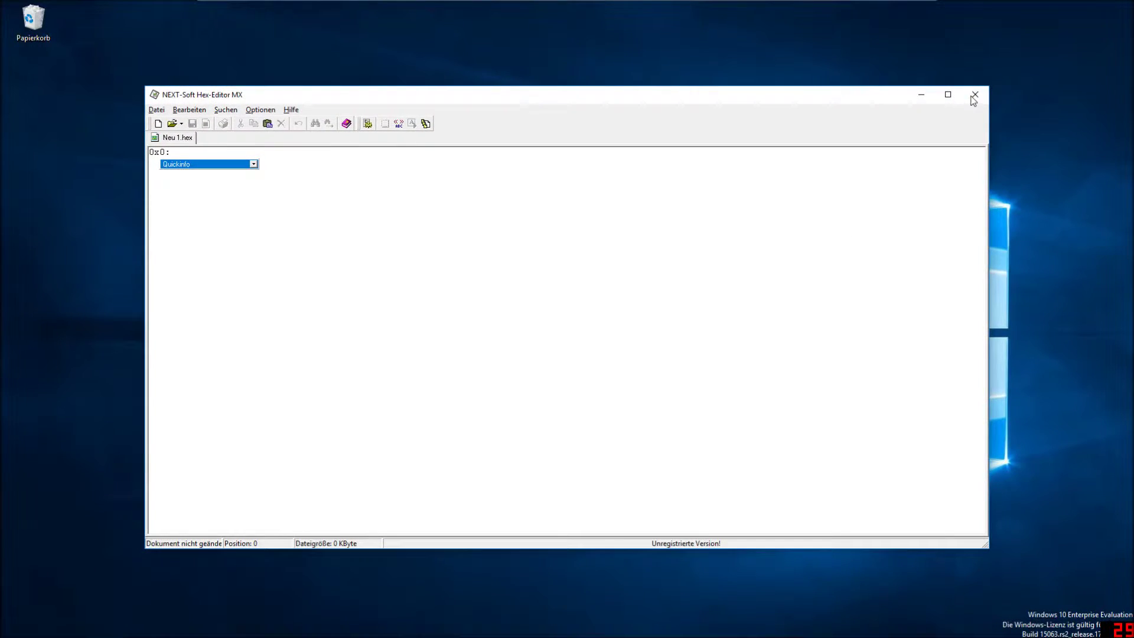
pyautogui.click(972, 97)
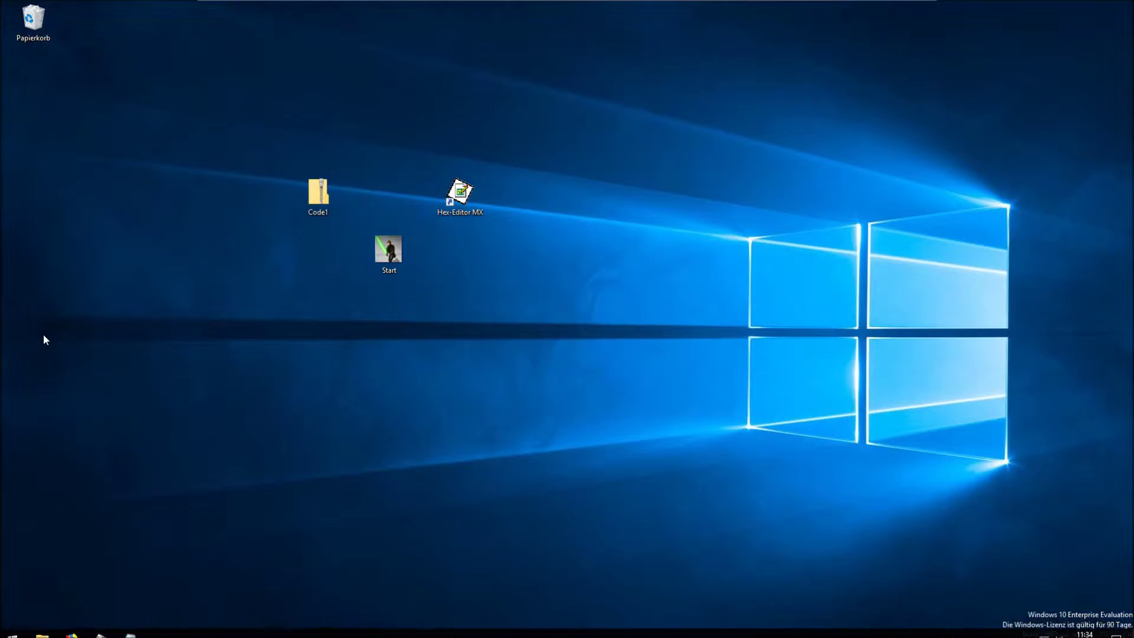
pyautogui.press('super')
pyautogui.press('super')
pyautogui.write('edit')
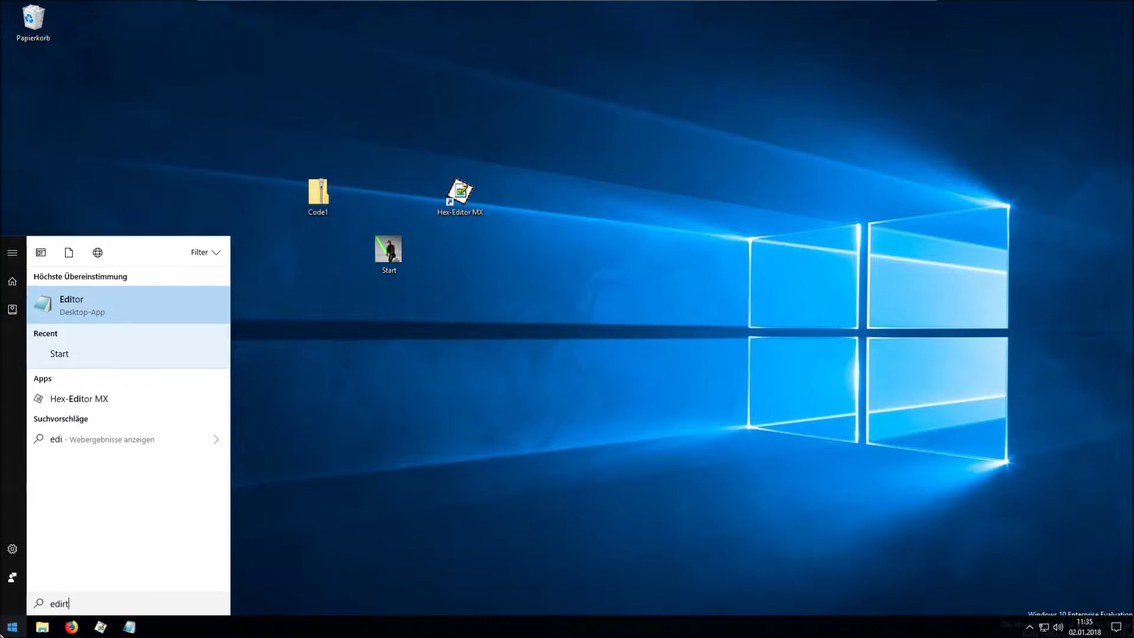
pyautogui.click(143, 310)
pyautogui.click(382, 257)
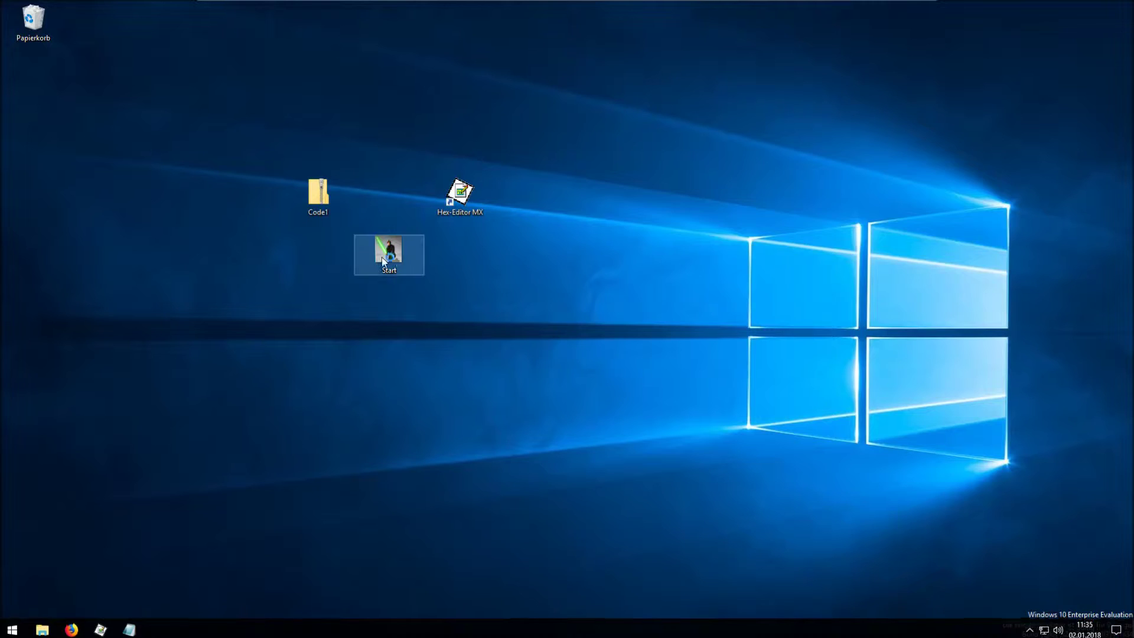
pyautogui.moveTo(381, 247); pyautogui.dragTo(815, 248)
pyautogui.click(962, 170)
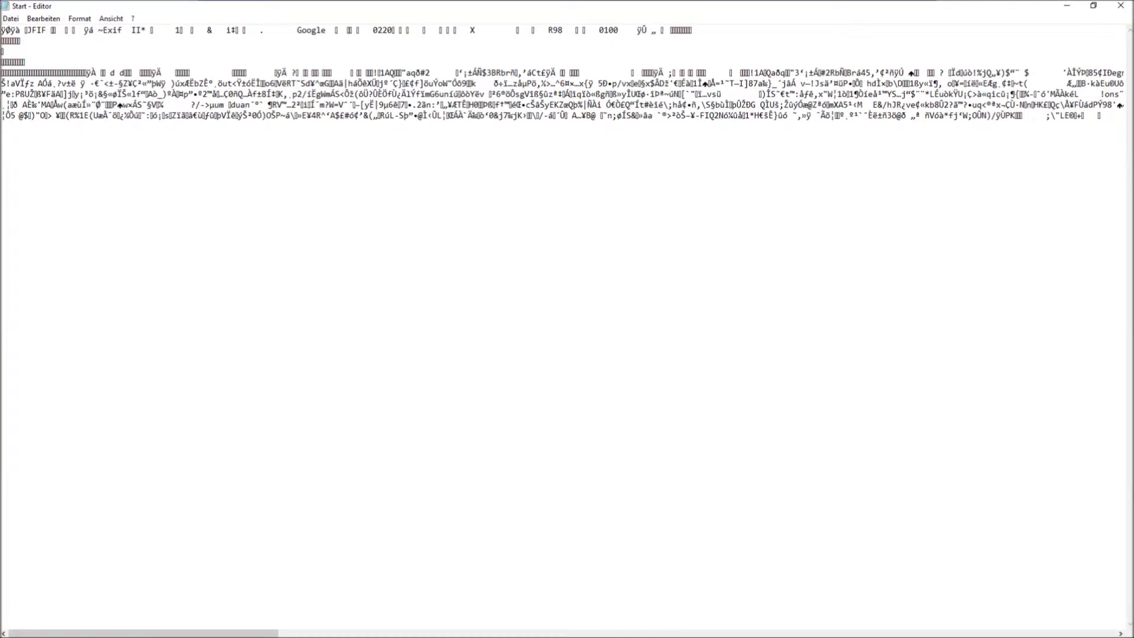
pyautogui.moveTo(253, 633); pyautogui.dragTo(467, 634)
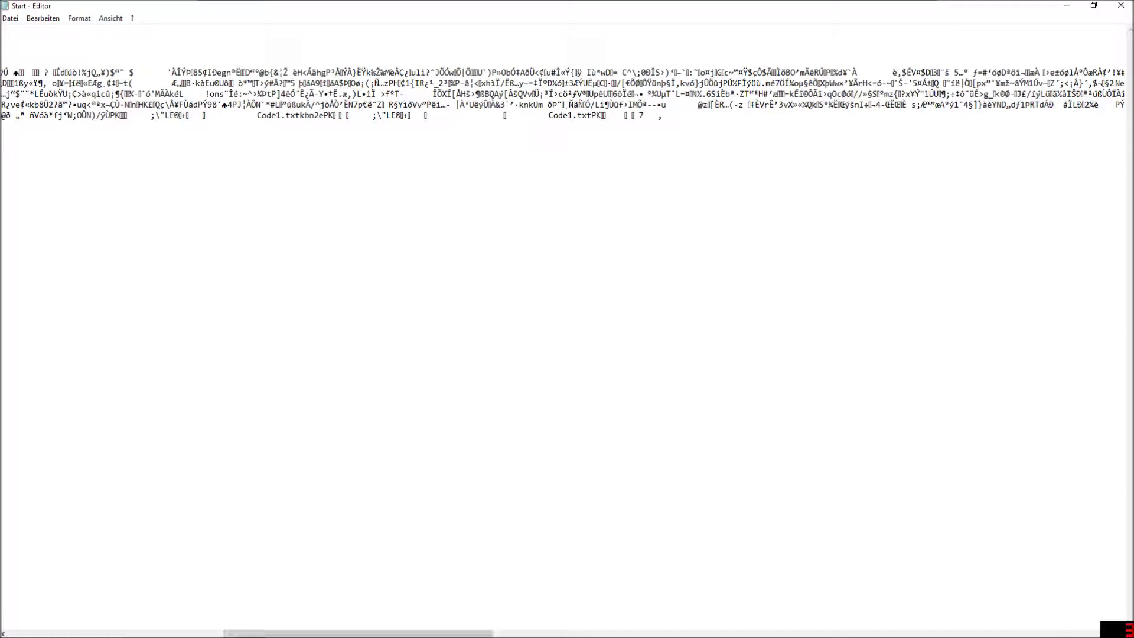
pyautogui.moveTo(549, 116); pyautogui.dragTo(587, 115)
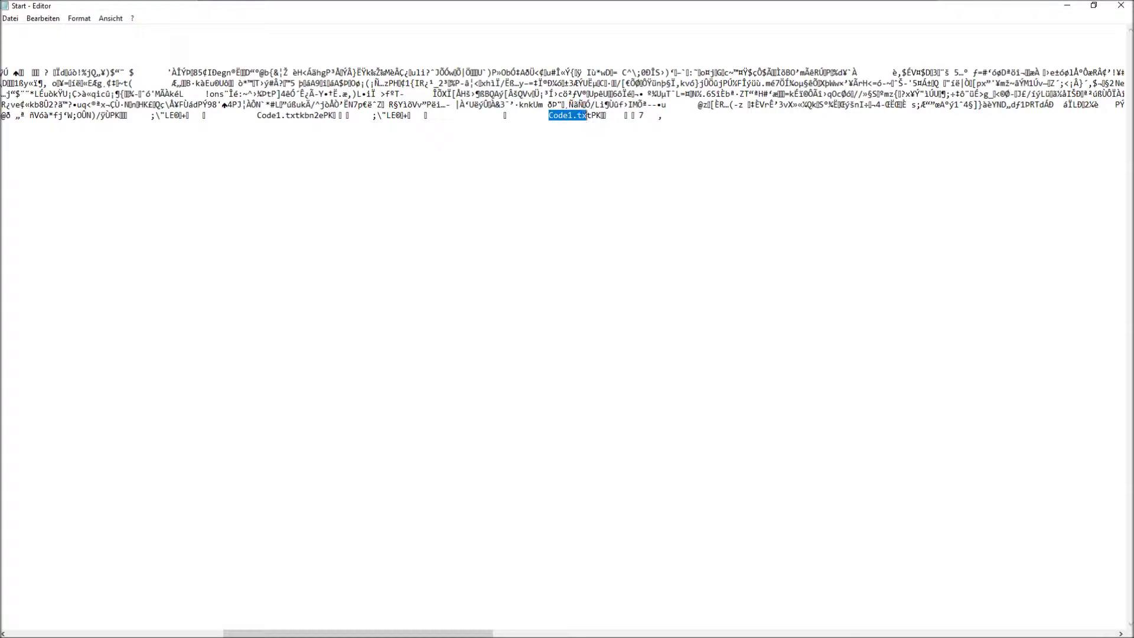
pyautogui.click(1121, 4)
pyautogui.doubleClick(460, 194)
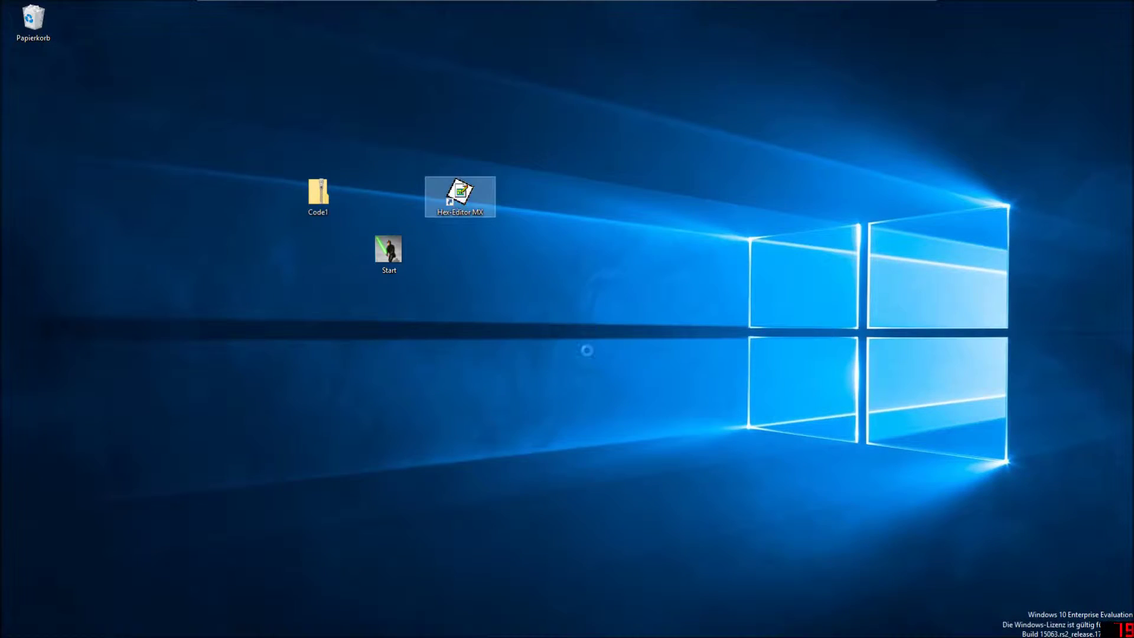
# Open Start.jpg in the hex editor and scroll to the end of the file.
pyautogui.moveTo(206, 92); pyautogui.dragTo(453, 150)
pyautogui.click(377, 257)
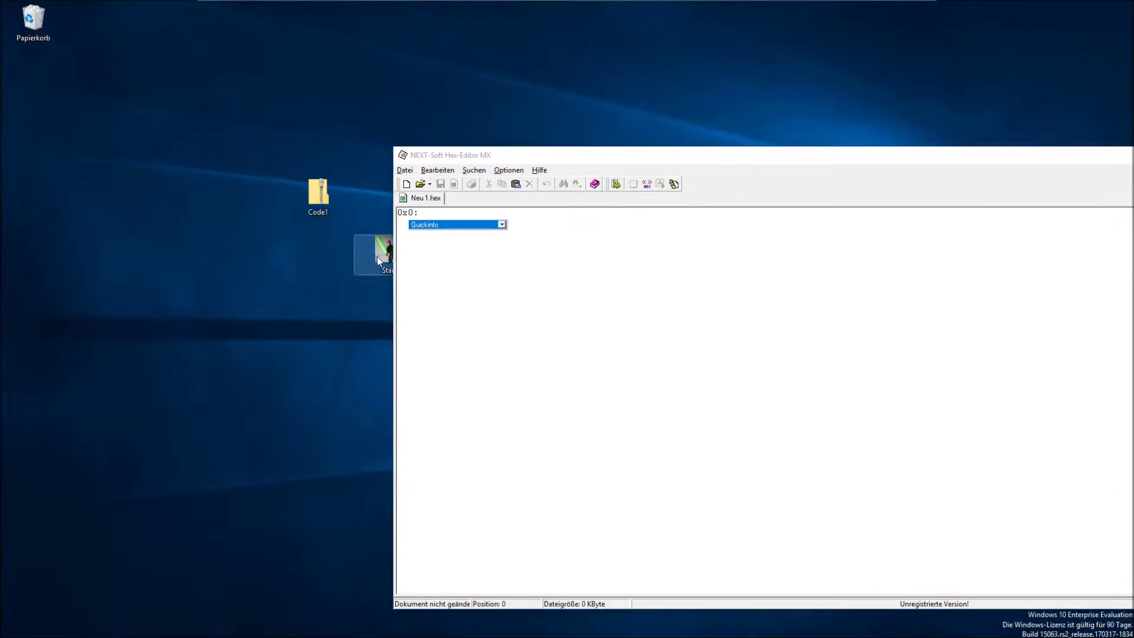
pyautogui.moveTo(377, 256); pyautogui.dragTo(531, 355)
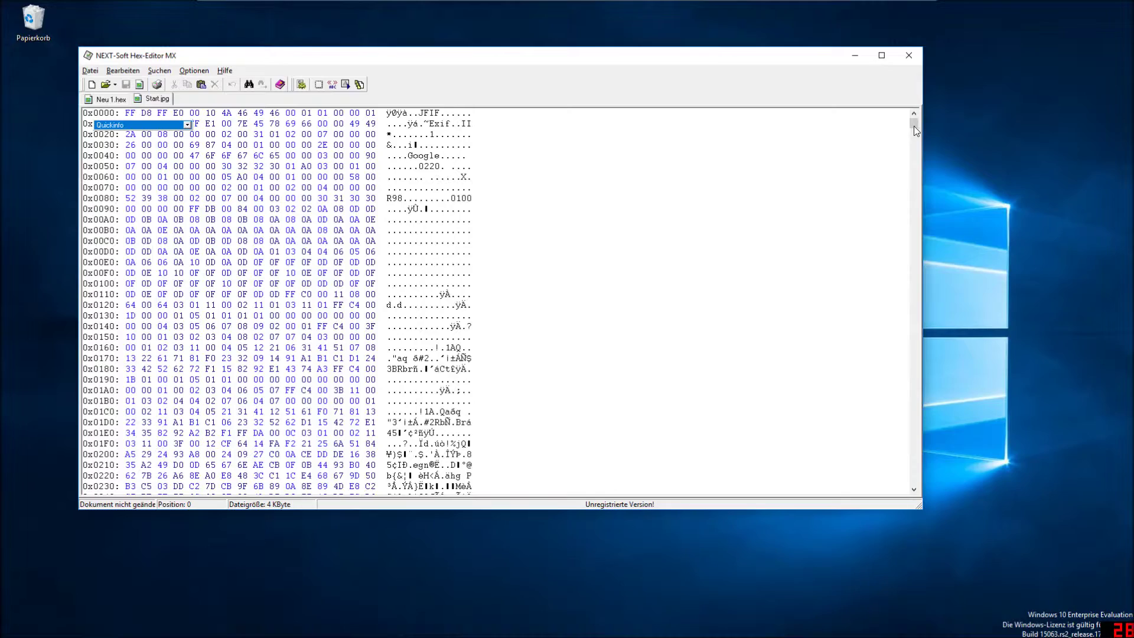
pyautogui.moveTo(914, 126); pyautogui.dragTo(914, 479)
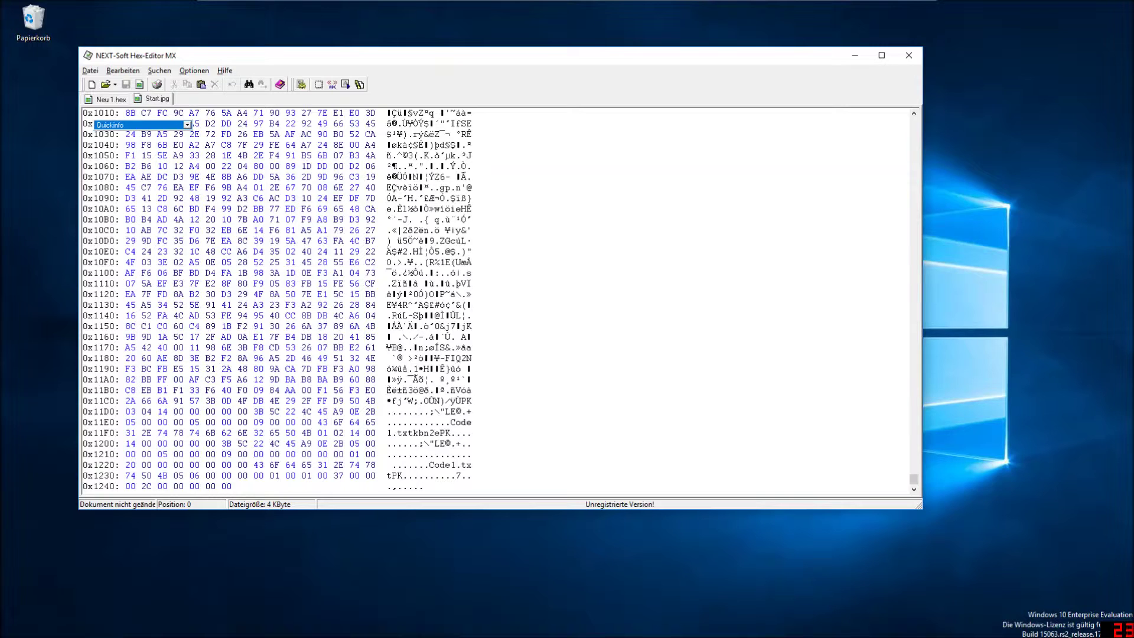
# Copy the ZIP bytes from offset 0x11CE to the end, then launch a new empty hex editor.
pyautogui.moveTo(352, 400)
pyautogui.mouseDown()
pyautogui.moveTo(236, 465)
pyautogui.moveTo(223, 486)
pyautogui.moveTo(127, 454)
pyautogui.moveTo(352, 402)
pyautogui.mouseUp()
pyautogui.click(222, 486)
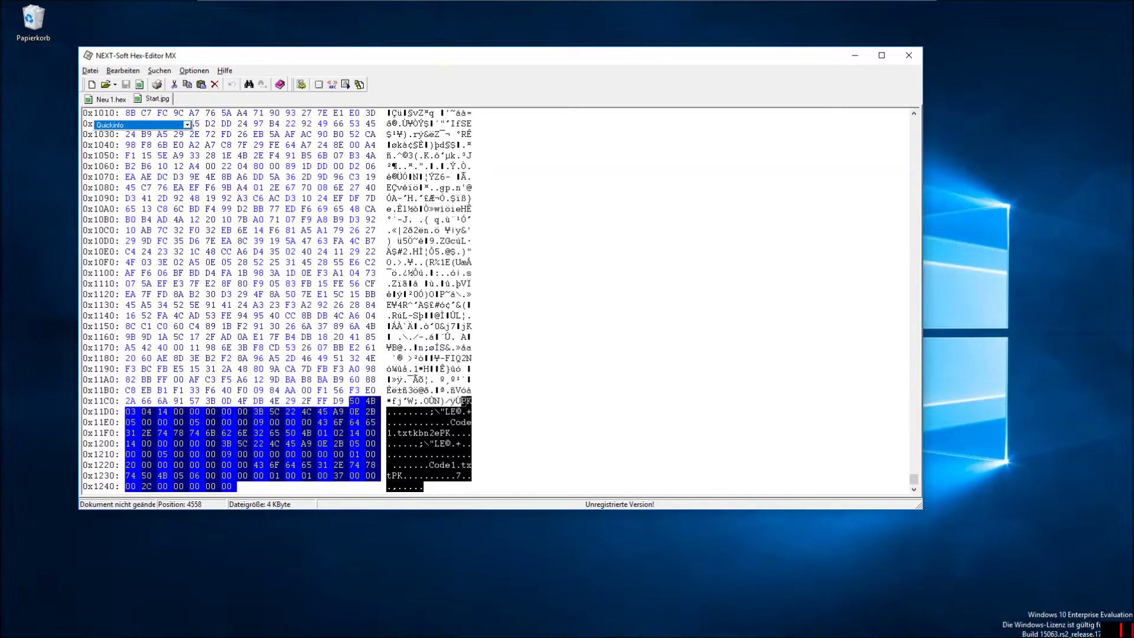
pyautogui.rightClick(358, 408)
pyautogui.click(384, 428)
pyautogui.moveTo(207, 55); pyautogui.dragTo(576, 132)
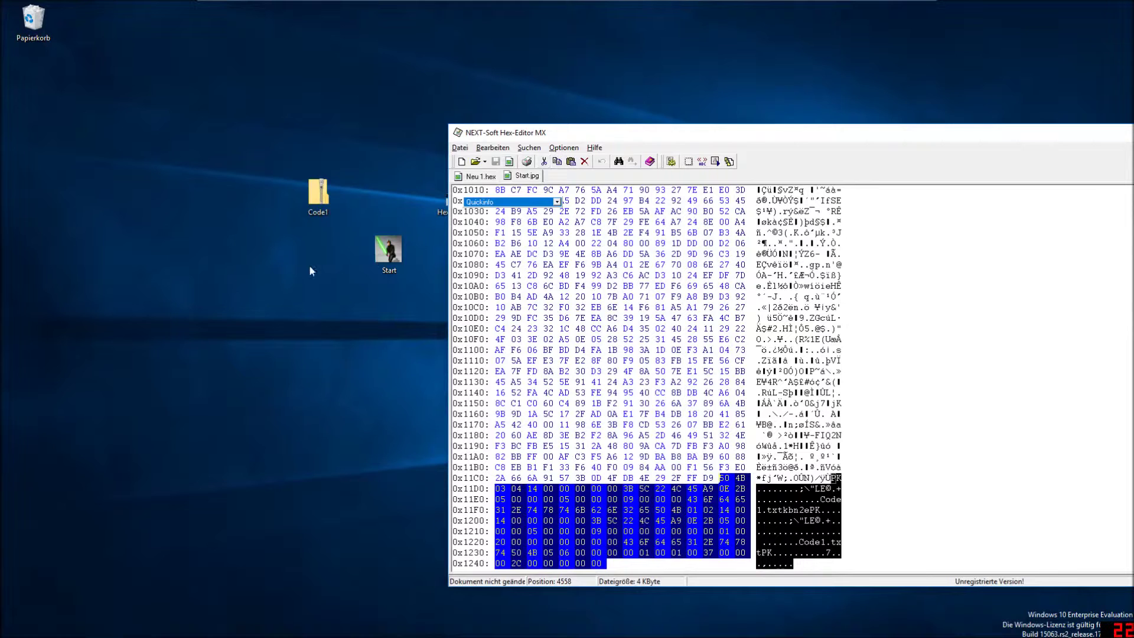
pyautogui.doubleClick(442, 199)
# Paste the ZIP bytes, save them as 123.zip, then open Code1 from the archive.
pyautogui.rightClick(216, 157)
pyautogui.click(248, 187)
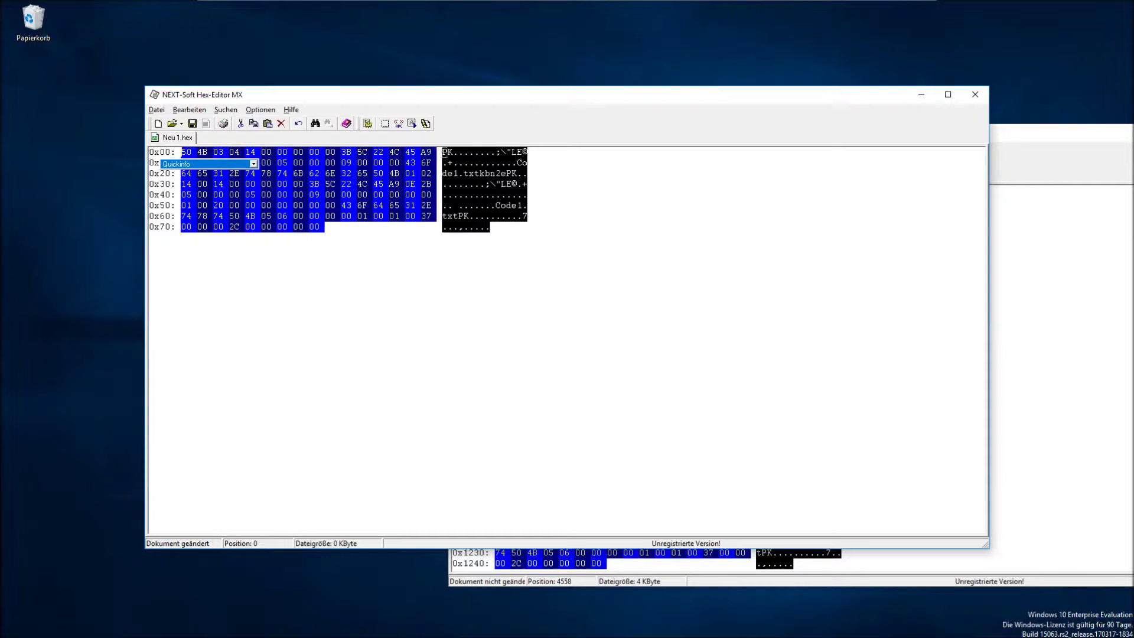
pyautogui.click(156, 110)
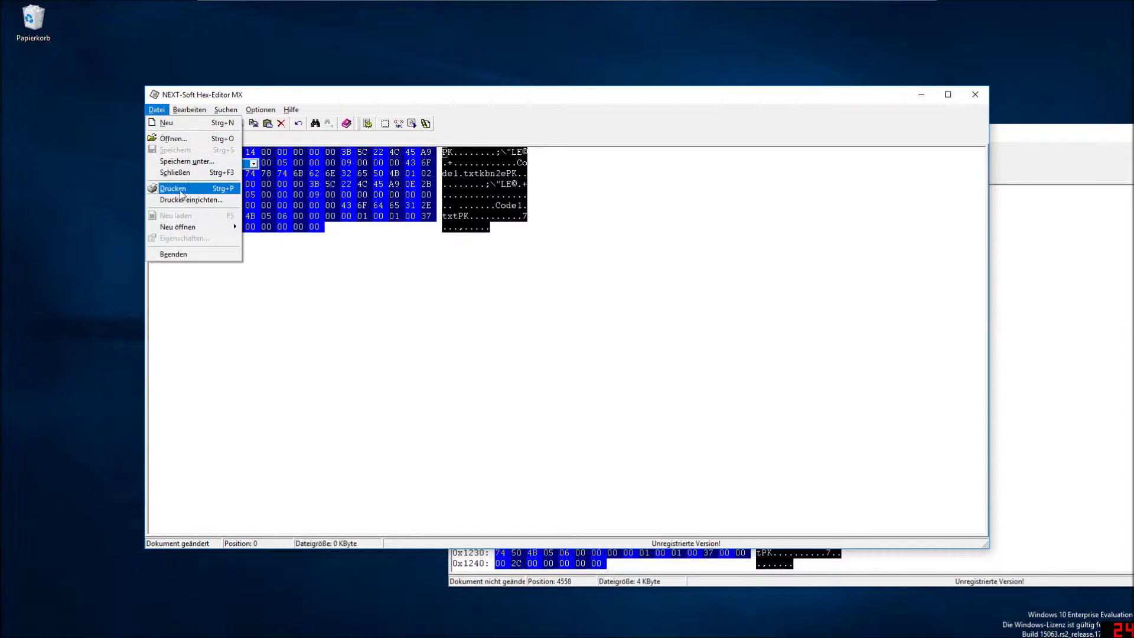
pyautogui.click(184, 161)
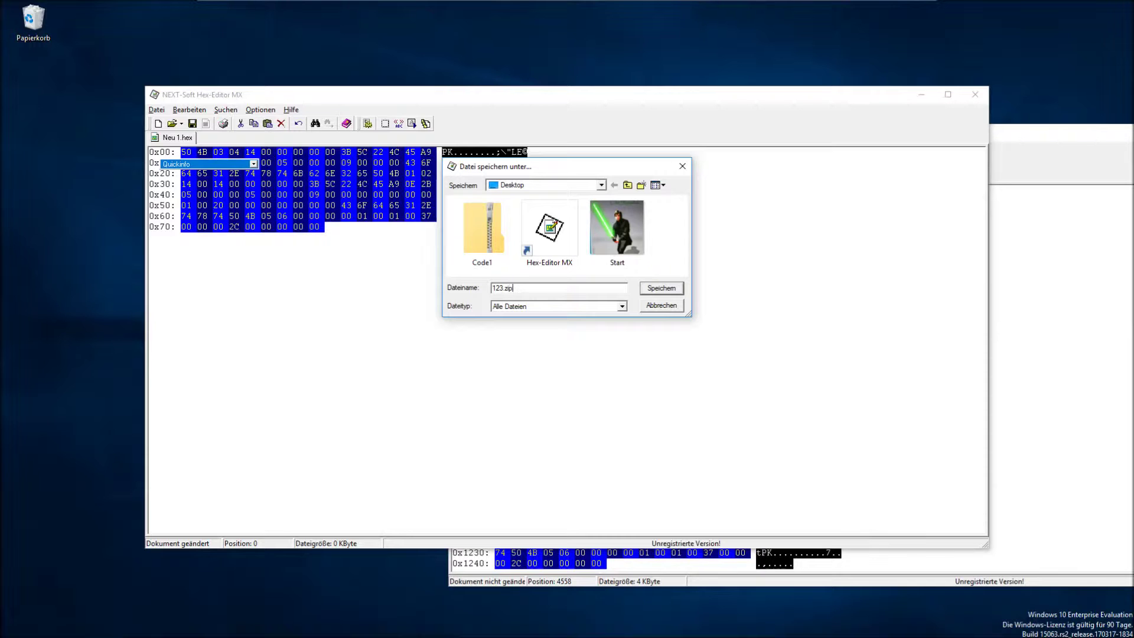
pyautogui.write('123.zip')
pyautogui.press('Return')
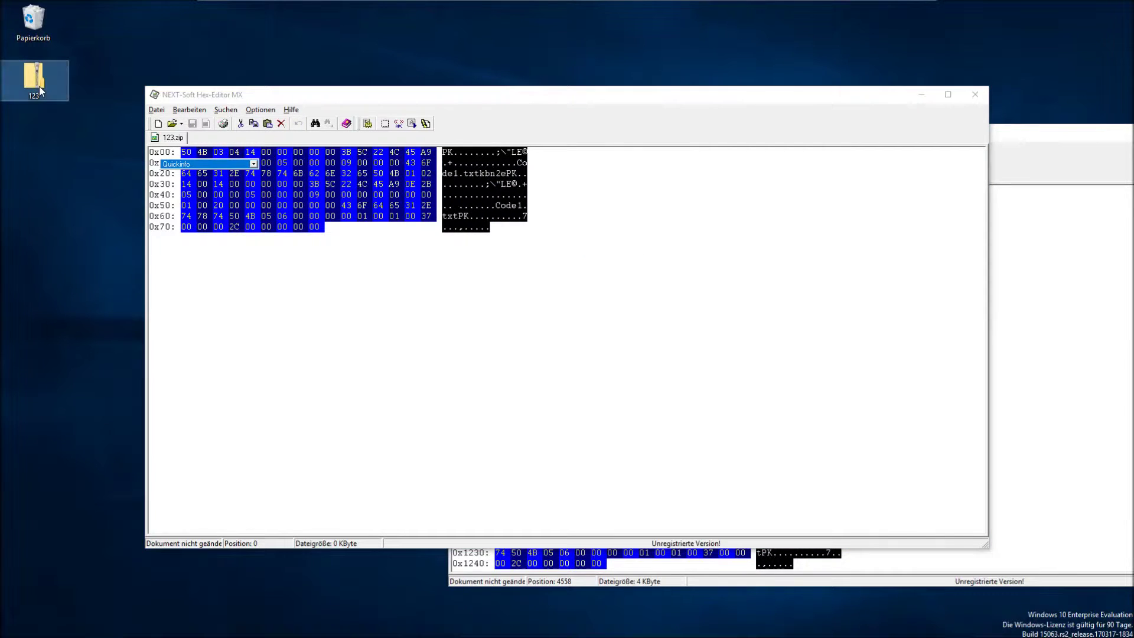
pyautogui.doubleClick(34, 80)
pyautogui.doubleClick(251, 275)
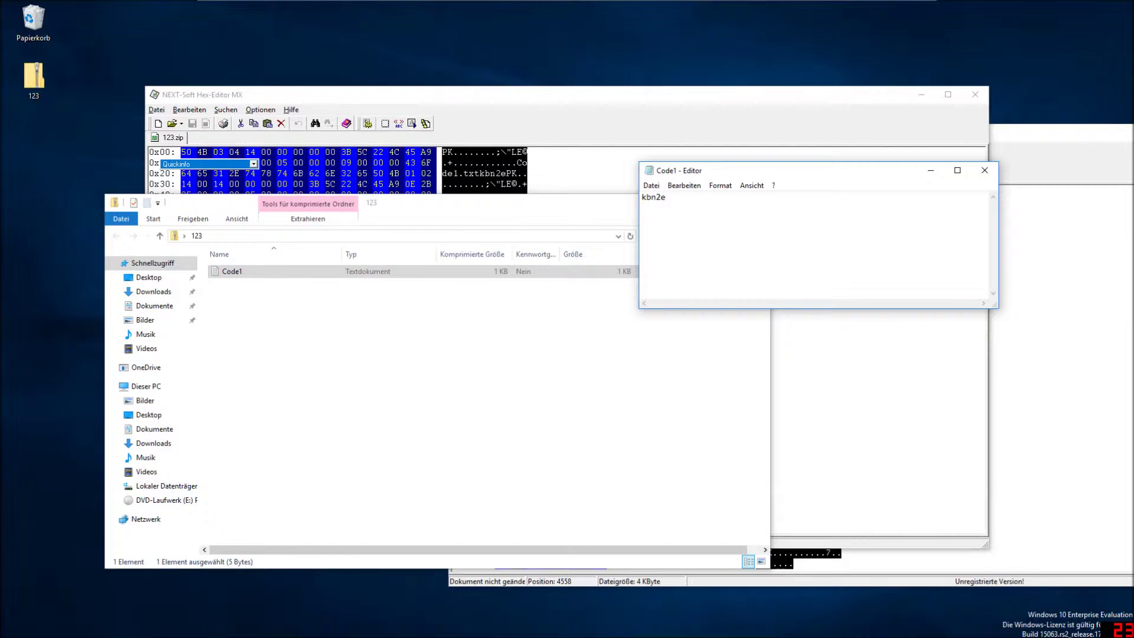
# Close the Code1 note, the 123 archive window, and the 123.zip and Start.jpg hex editors.
pyautogui.click(985, 171)
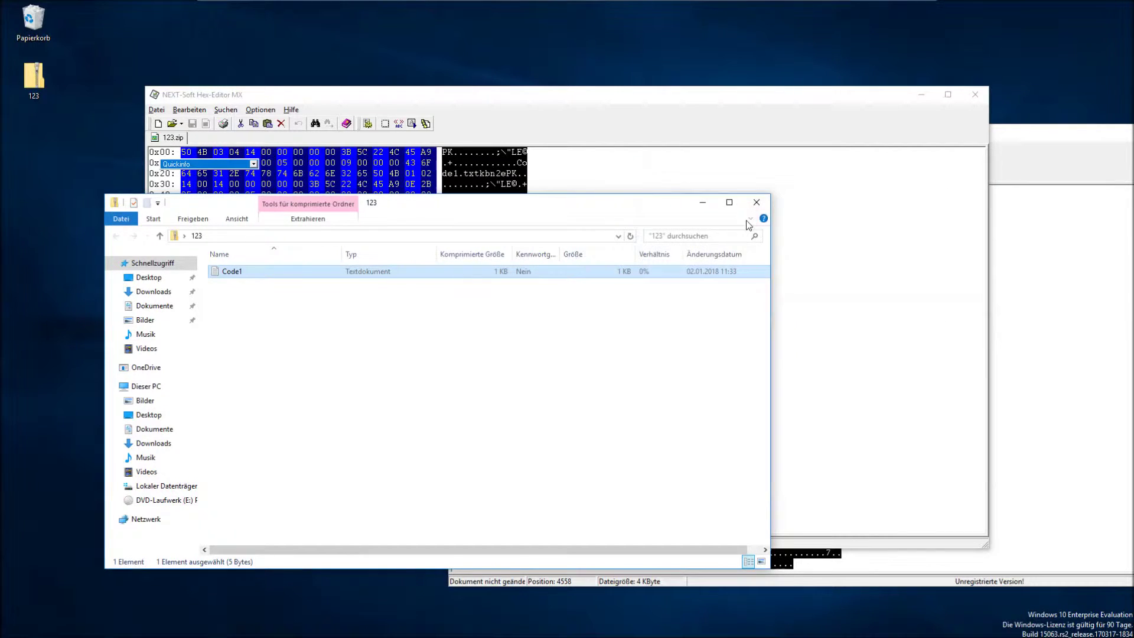
pyautogui.click(758, 202)
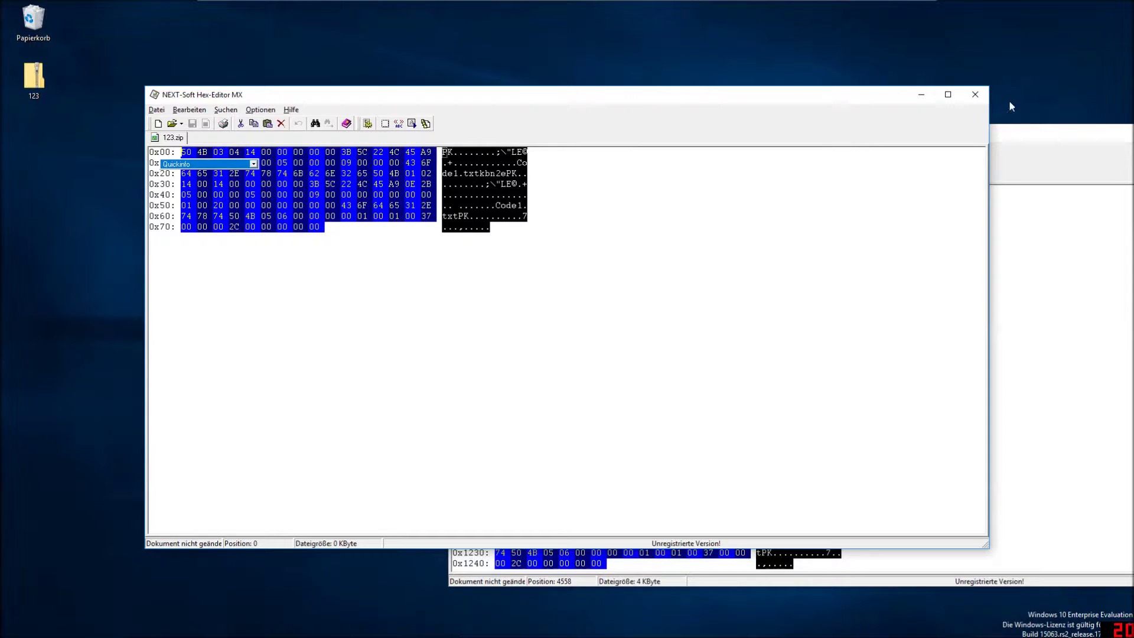
pyautogui.click(975, 94)
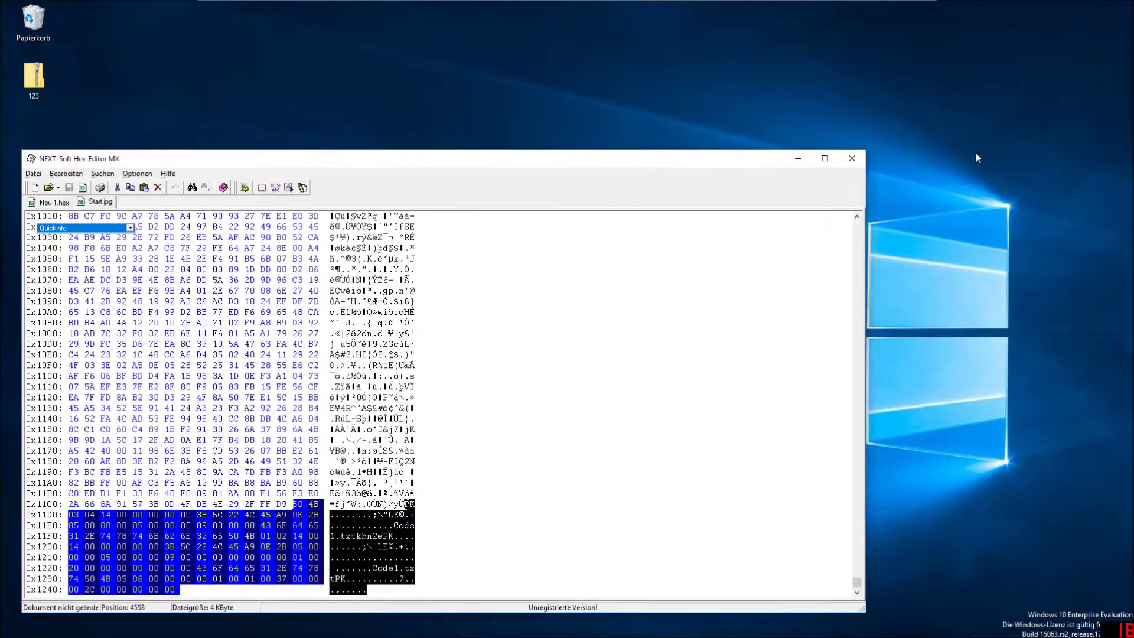
pyautogui.moveTo(317, 558); pyautogui.dragTo(152, 314)
pyautogui.click(153, 313)
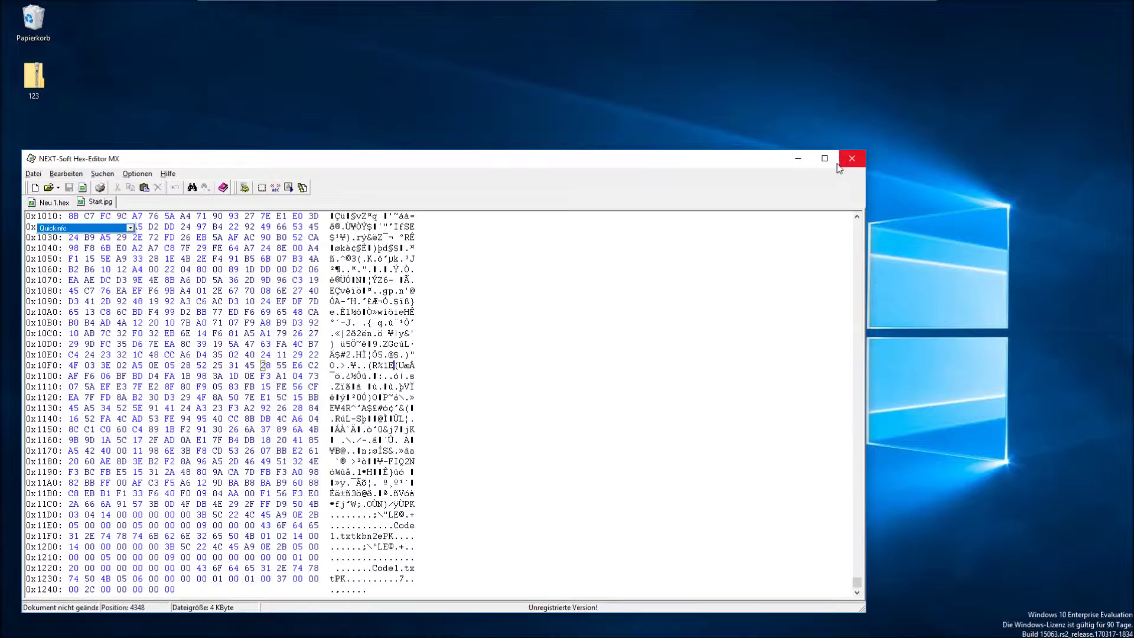
pyautogui.click(852, 158)
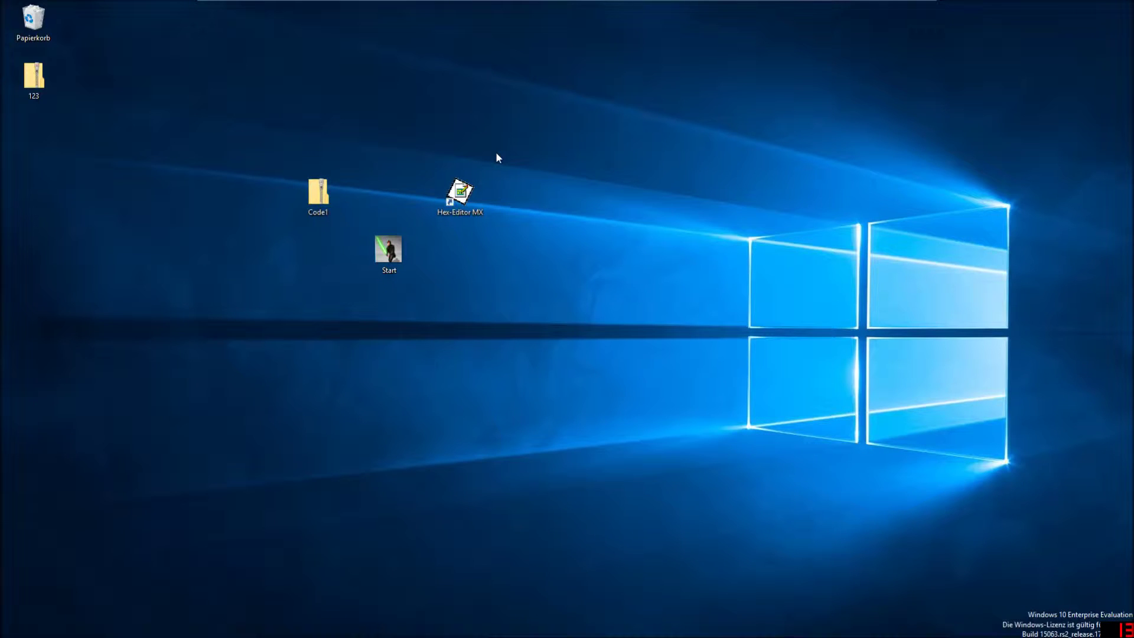
# Turn off taskbar auto-hiding in the Taskleiste settings.
pyautogui.moveTo(257, 138); pyautogui.dragTo(606, 312)
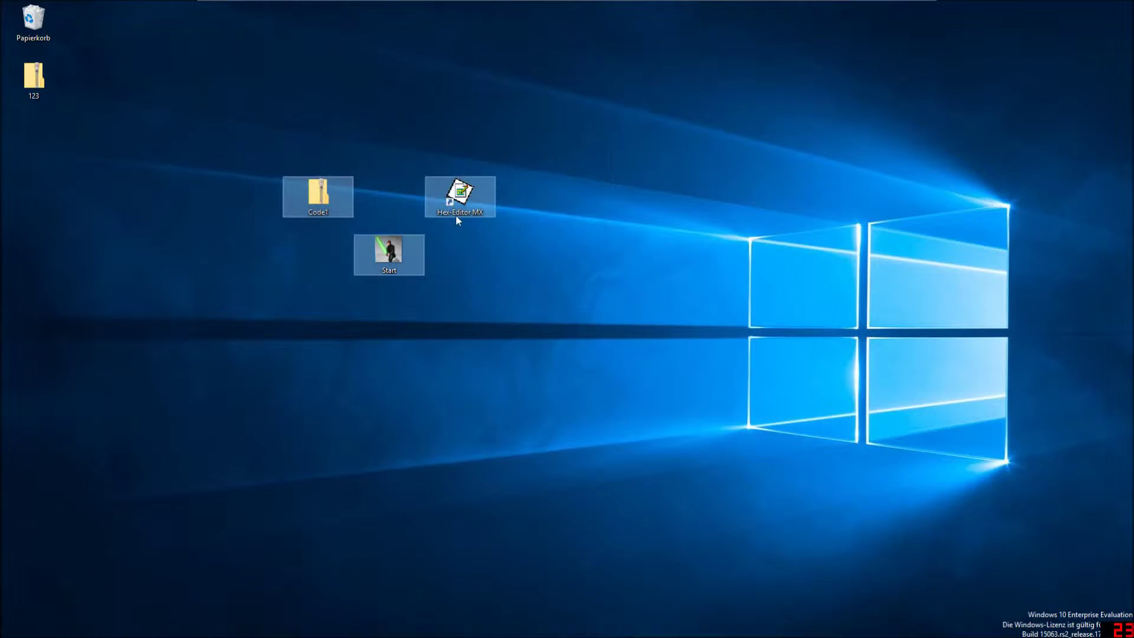
pyautogui.moveTo(252, 162); pyautogui.dragTo(266, 183)
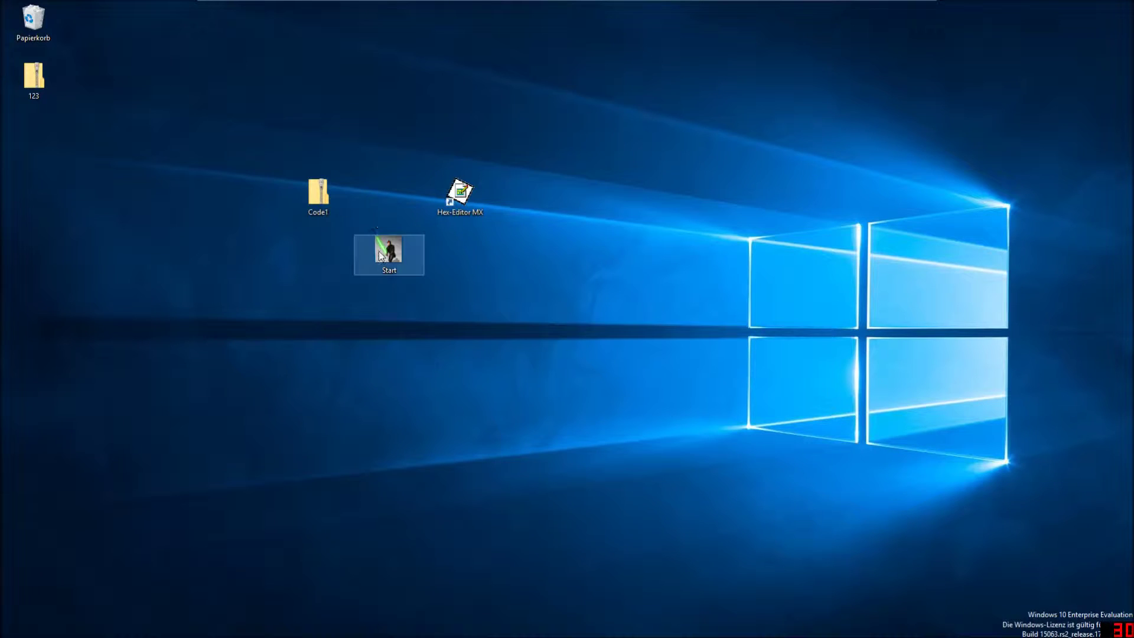
pyautogui.rightClick(161, 631)
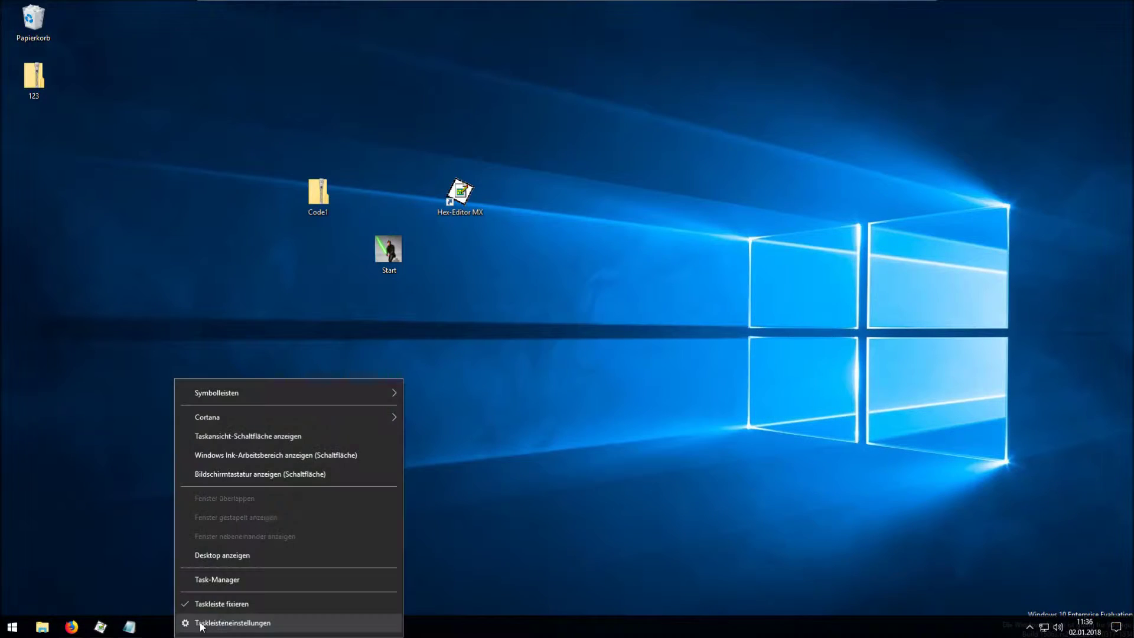
pyautogui.click(225, 624)
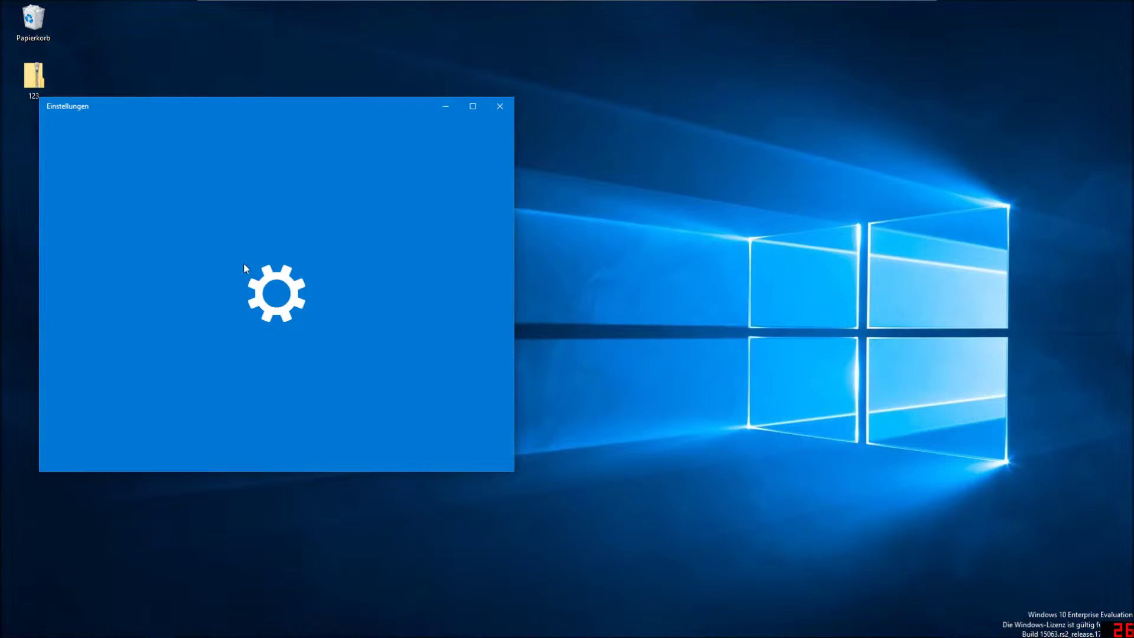
pyautogui.click(258, 252)
pyautogui.click(500, 107)
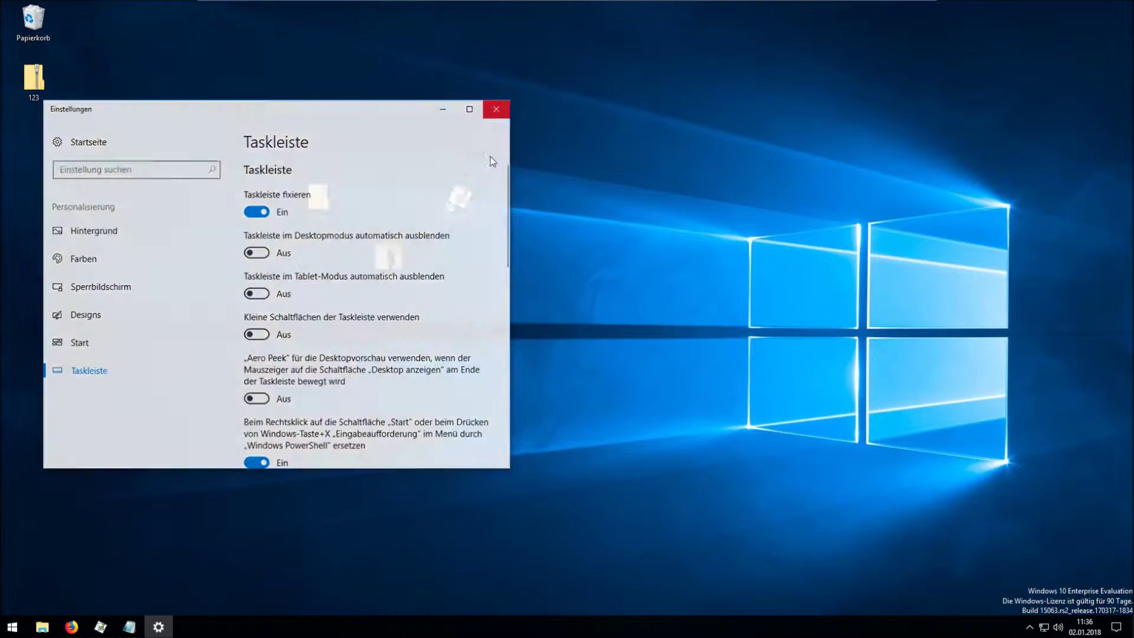
pyautogui.click(130, 627)
pyautogui.hotkey('ctrl', 'a')
pyautogui.rightClick(697, 263)
pyautogui.click(718, 299)
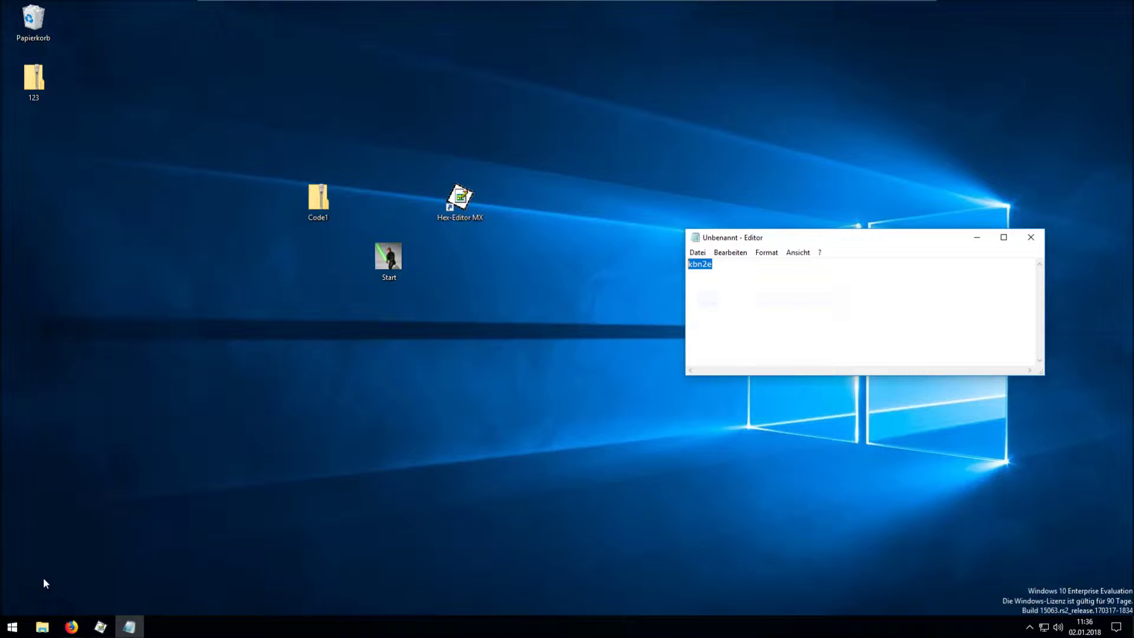
pyautogui.click(70, 627)
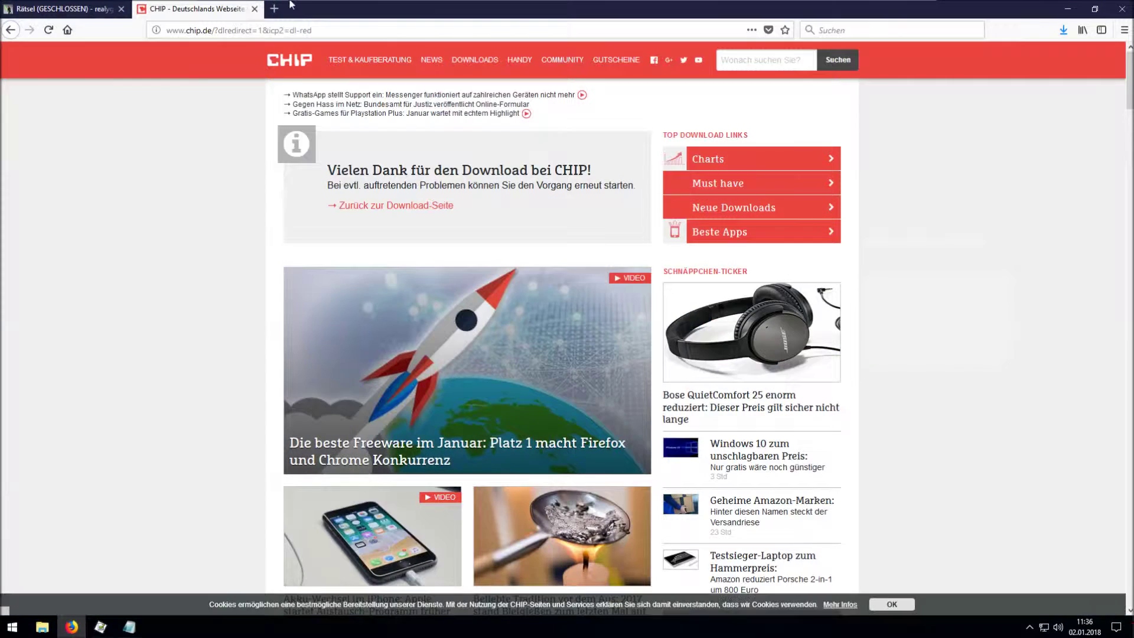
# Close the CHIP download tab and go to bit.ly/kbn2e in a new tab.
pyautogui.hotkey('ctrl', 'w')
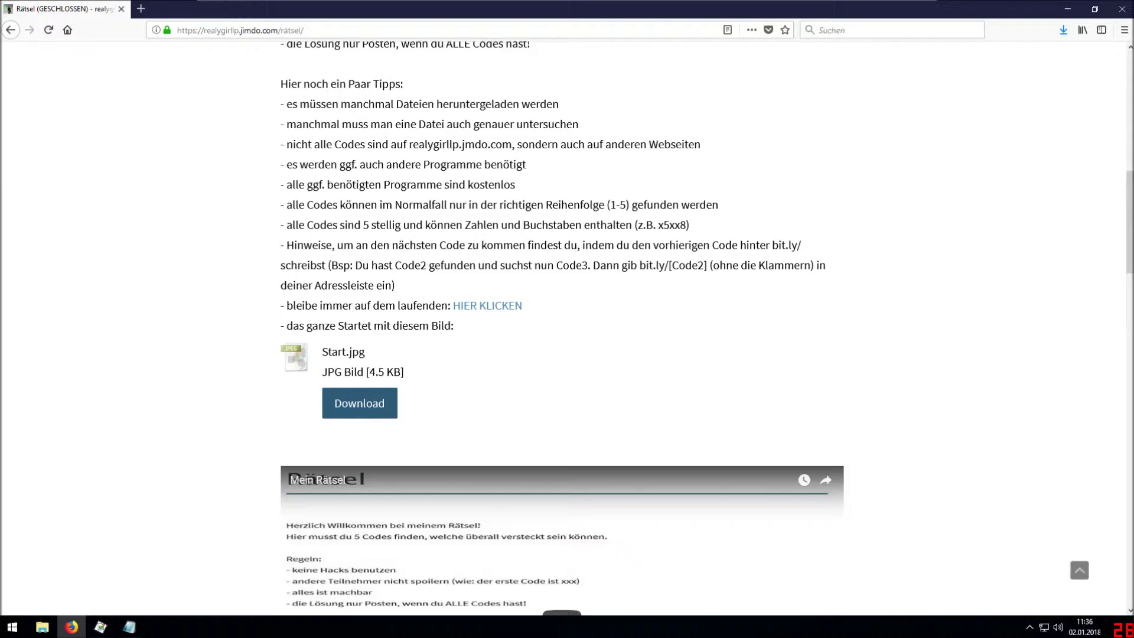
pyautogui.hotkey('ctrl', 't')
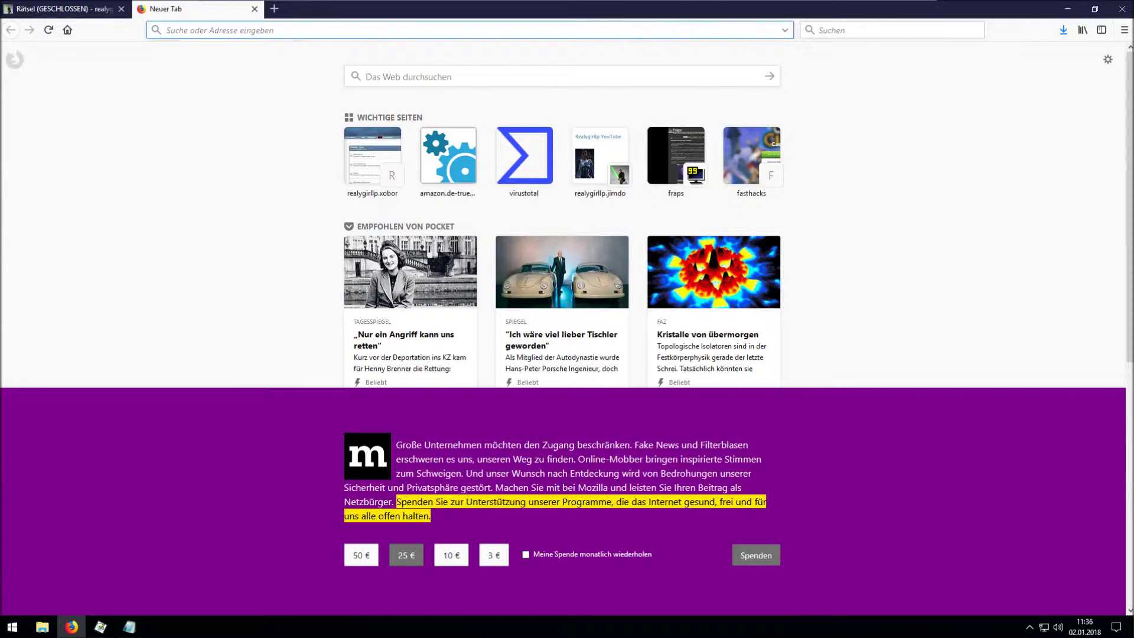
pyautogui.write('bit.ly/kbn2e')
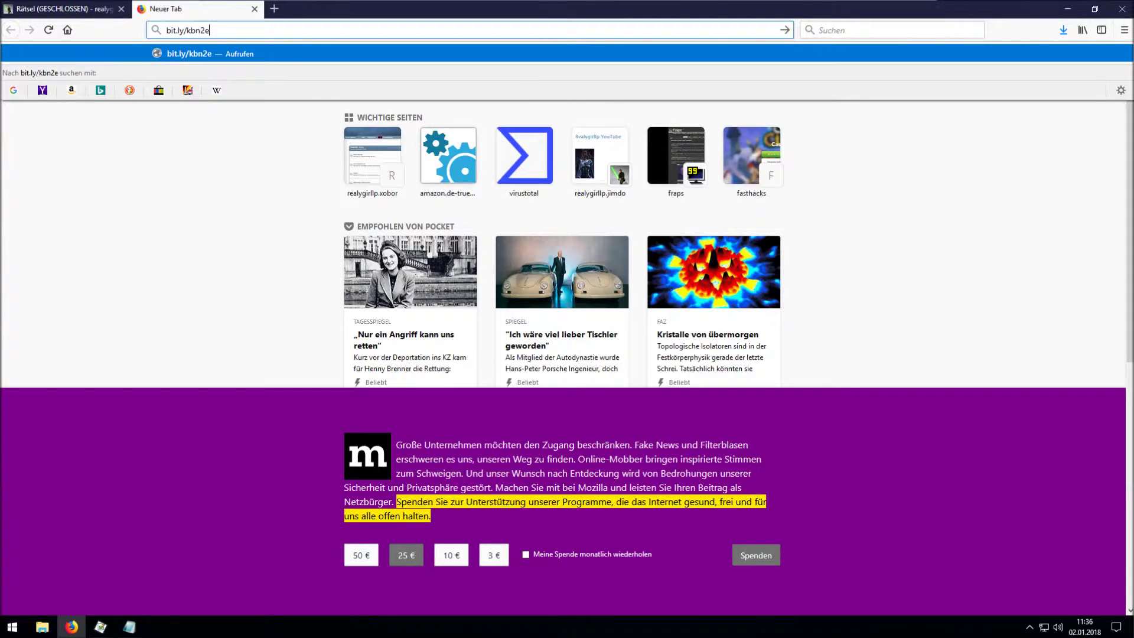
pyautogui.press('Return')
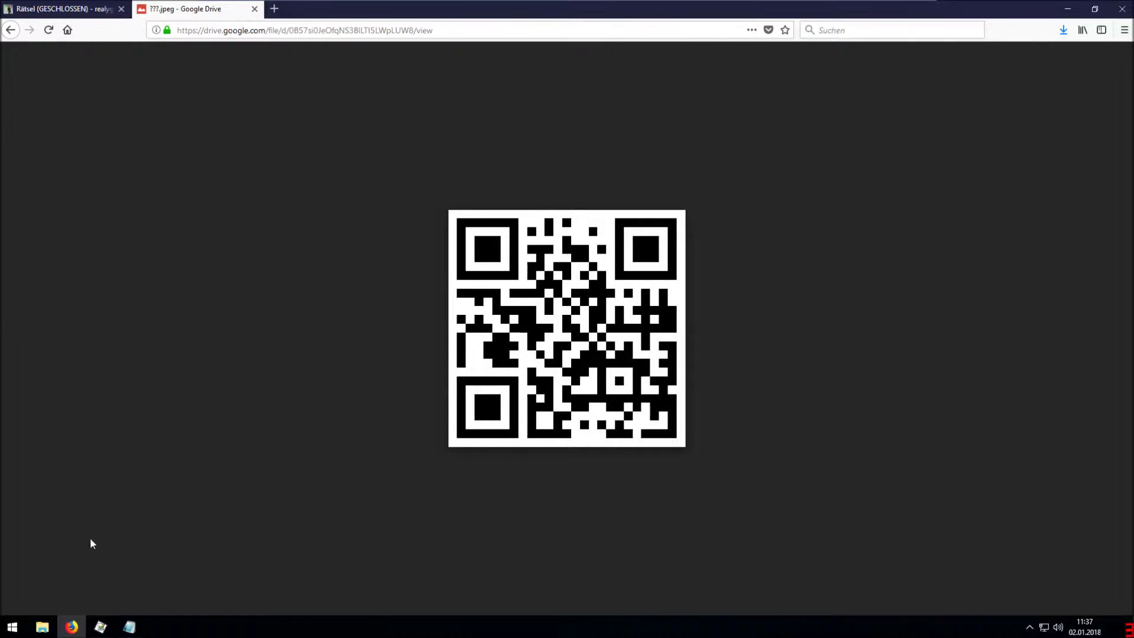
# Add xr9zy on a new line below kbn2e, copy it, and switch back to Firefox.
pyautogui.click(129, 627)
pyautogui.press('Right')
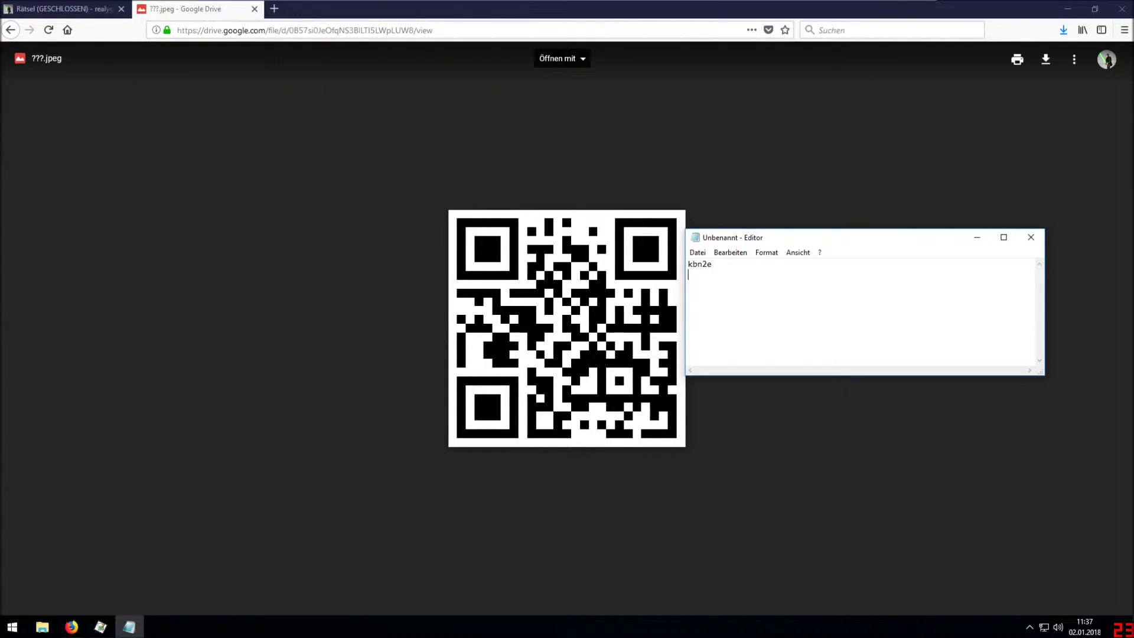
pyautogui.press('Return')
pyautogui.write('xr9zy')
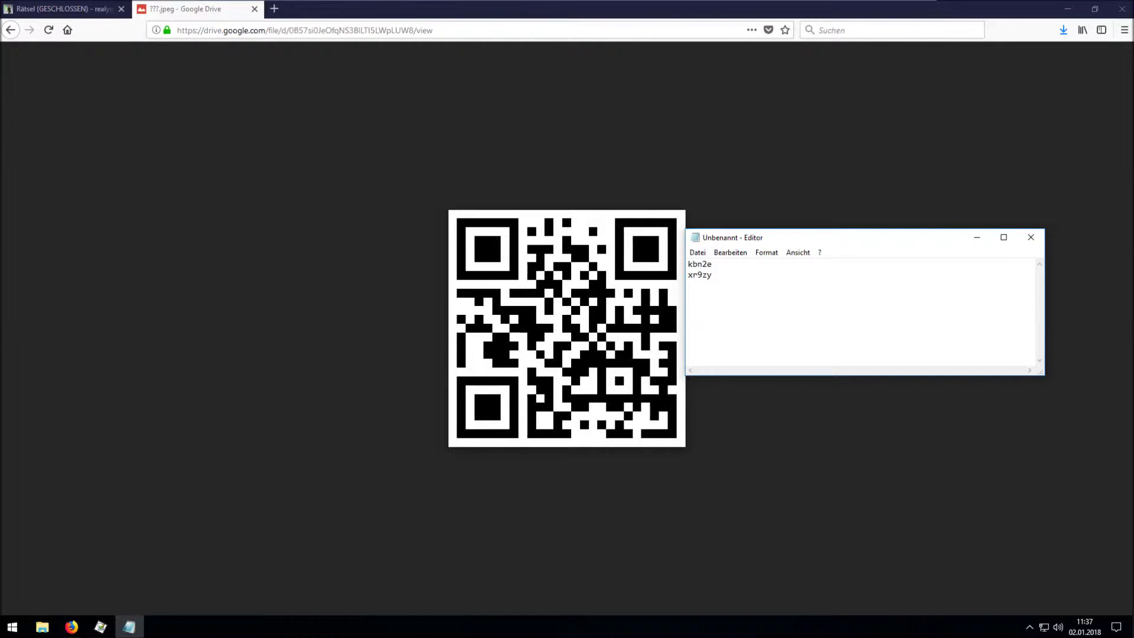
pyautogui.doubleClick(700, 275)
pyautogui.rightClick(694, 277)
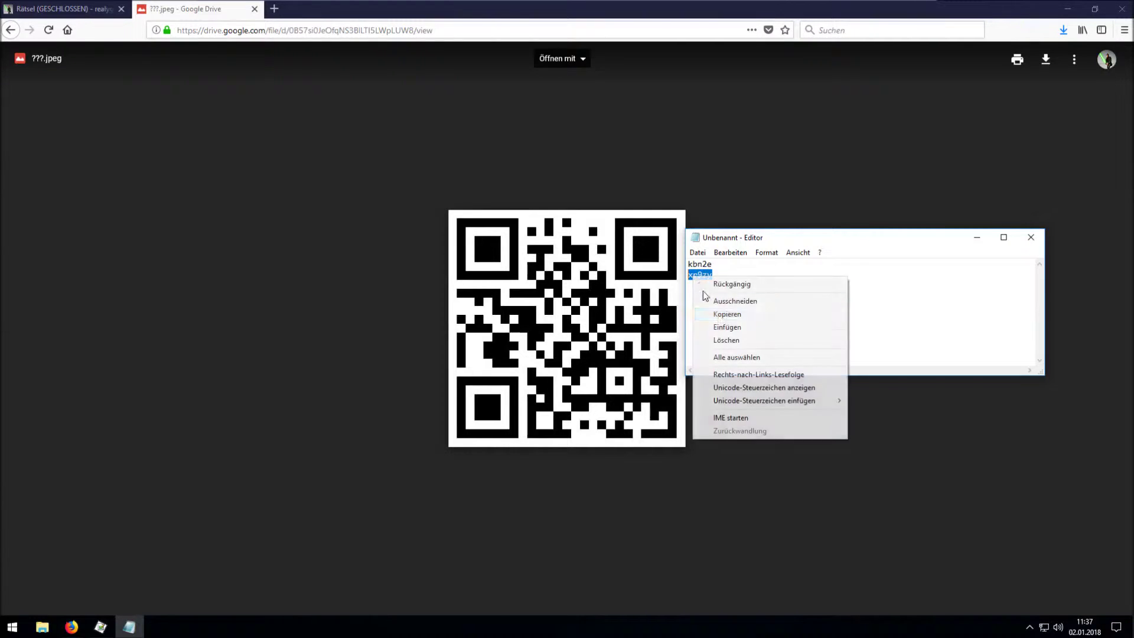
pyautogui.click(727, 313)
pyautogui.hotkey('alt', 'Tab')
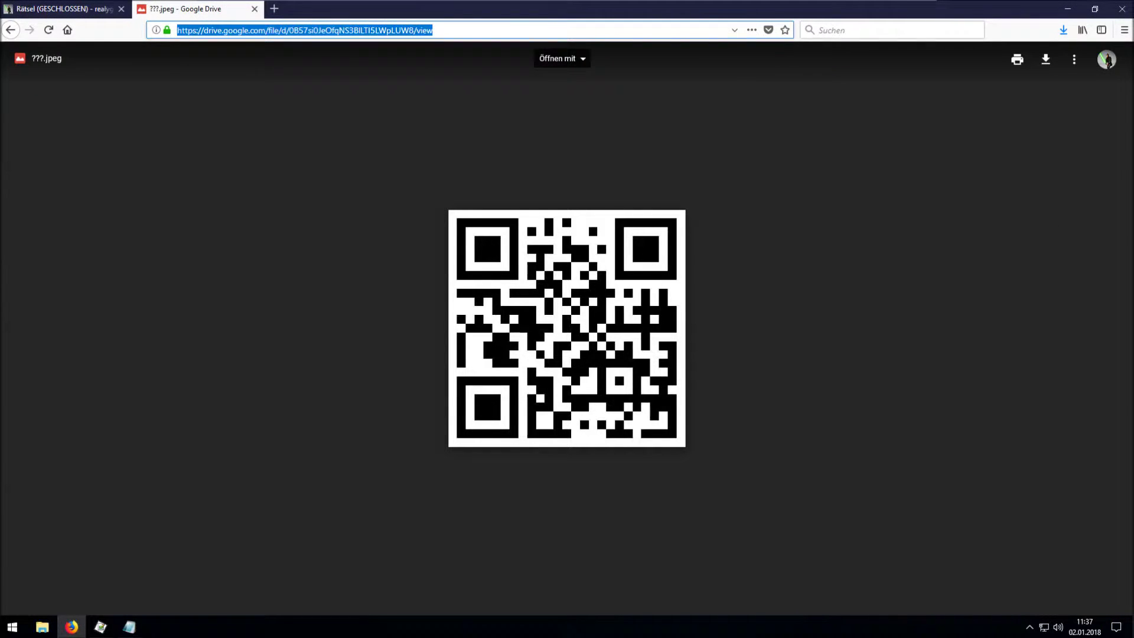
# Go to bit.ly/xr9zy and scroll down the Code 3 Hinweise page.
pyautogui.write('bit.ly')
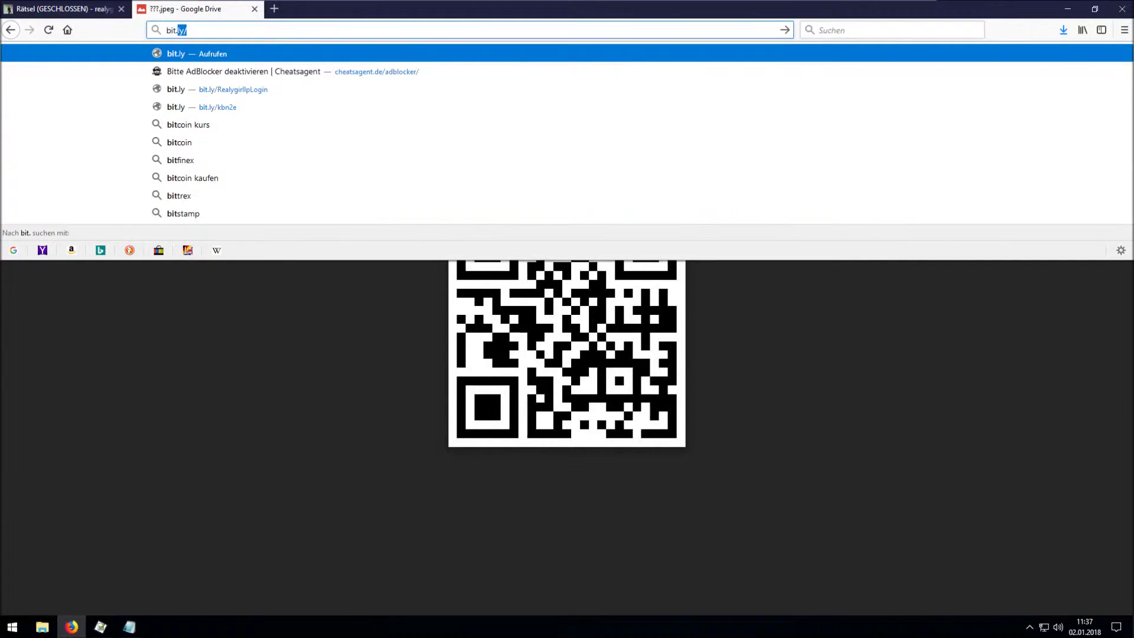
pyautogui.write('/xr9zy')
pyautogui.press('Return')
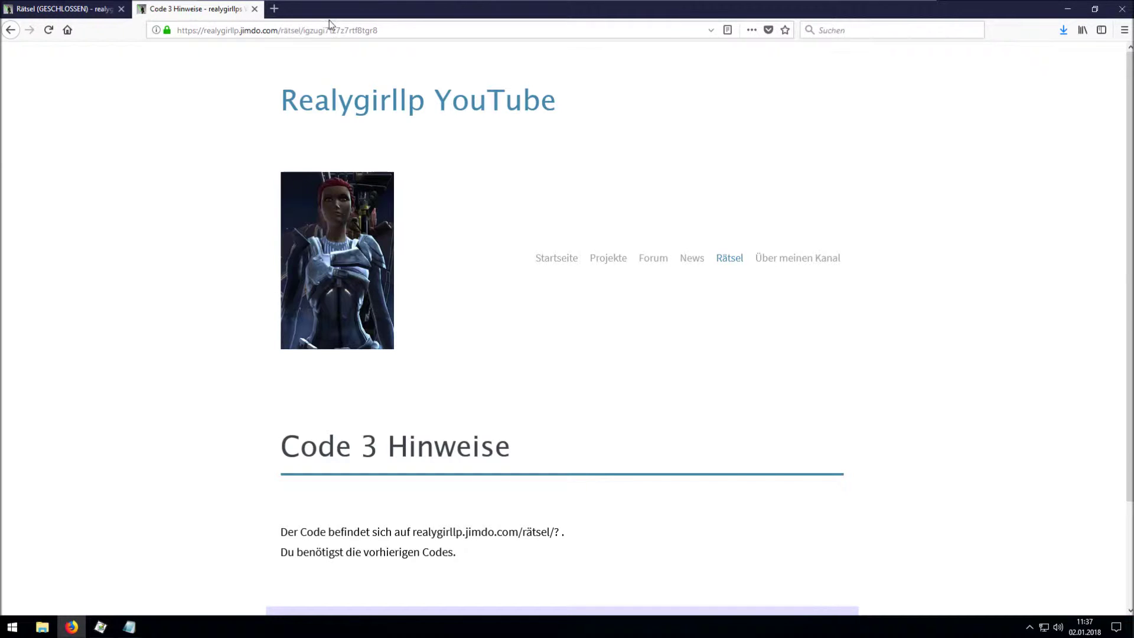
pyautogui.scroll(-1, 404, 102)
pyautogui.scroll(-2, 403, 101)
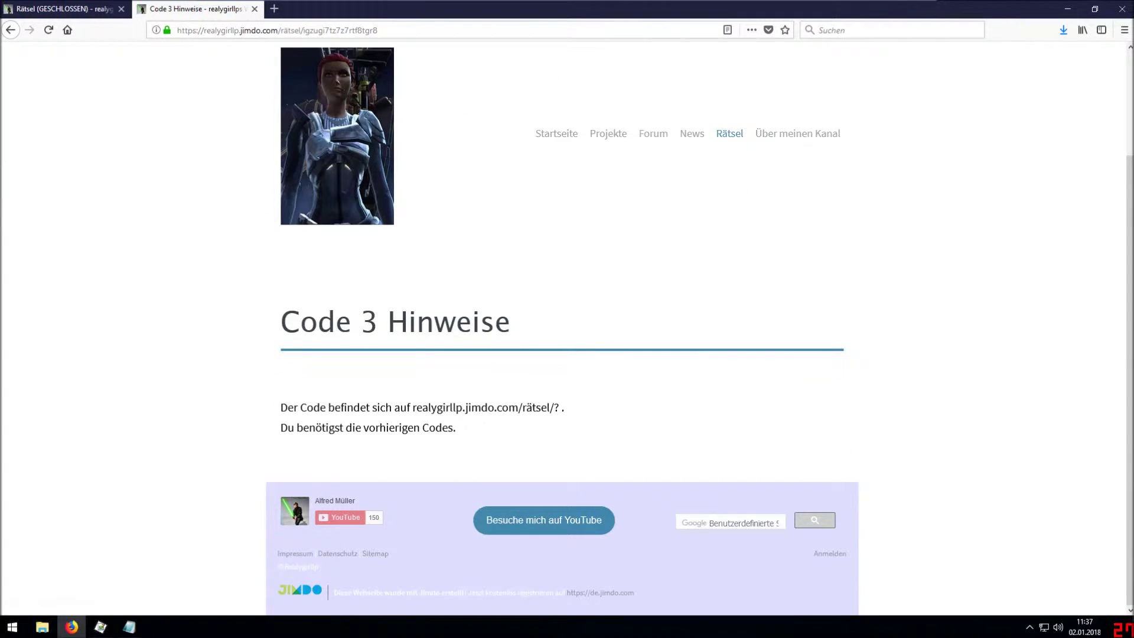